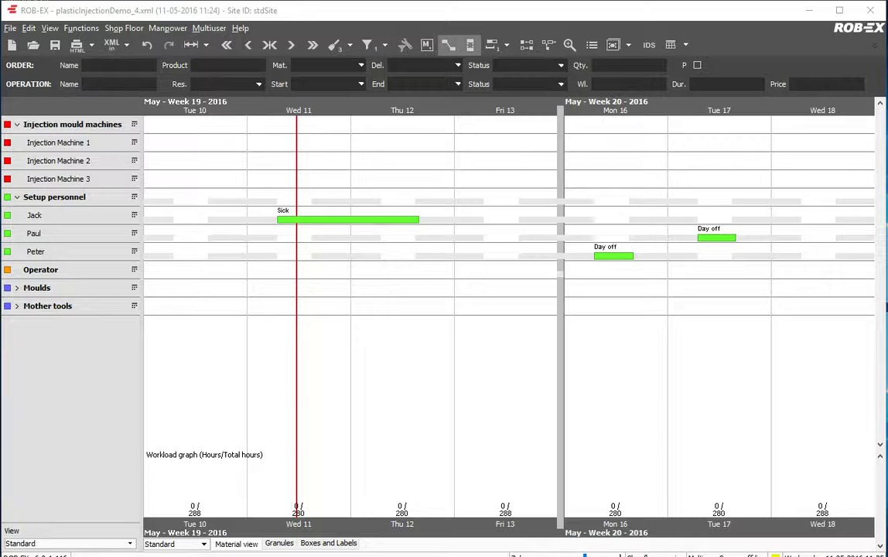
Step: Examine the injection mould machines group, Injection Machine 1, the setup personnel group and the Sick absence starting on Wed 11
click(87, 128)
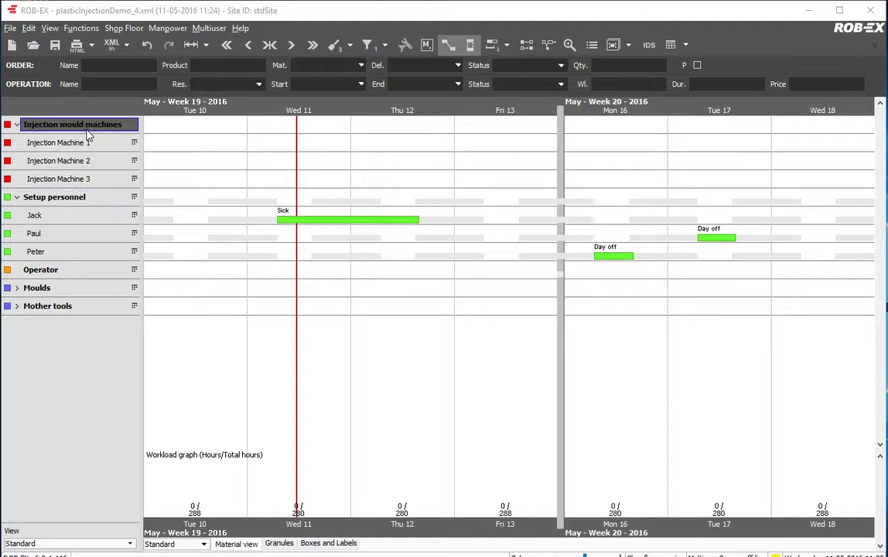
click(62, 143)
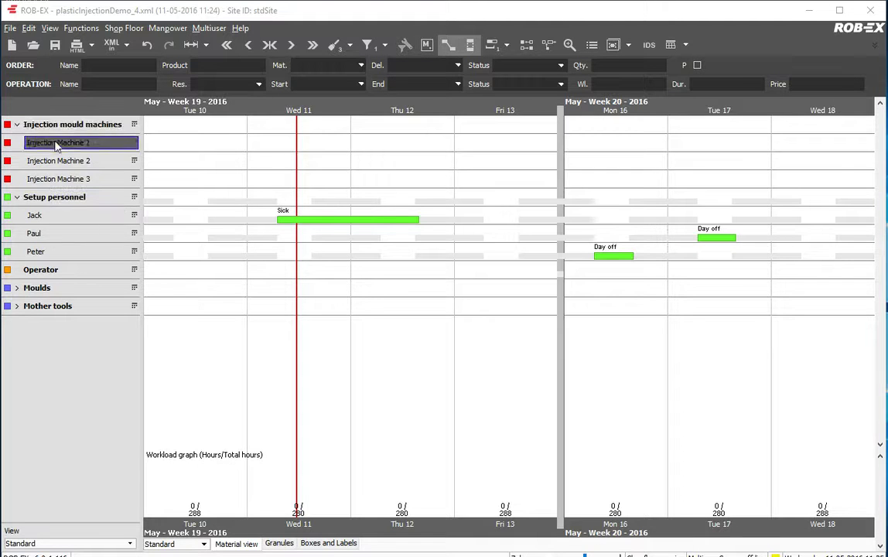
click(60, 129)
click(54, 139)
click(66, 130)
click(66, 138)
click(67, 142)
click(71, 129)
click(70, 142)
click(68, 198)
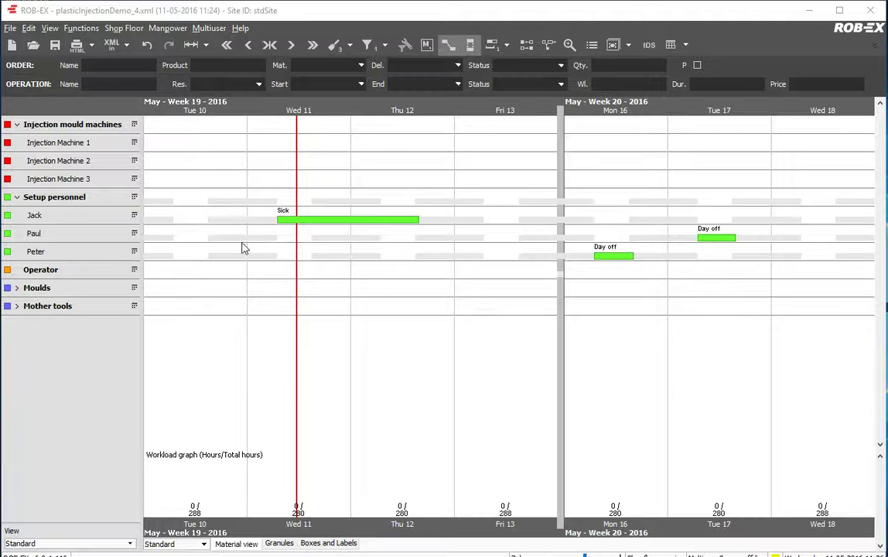
click(314, 220)
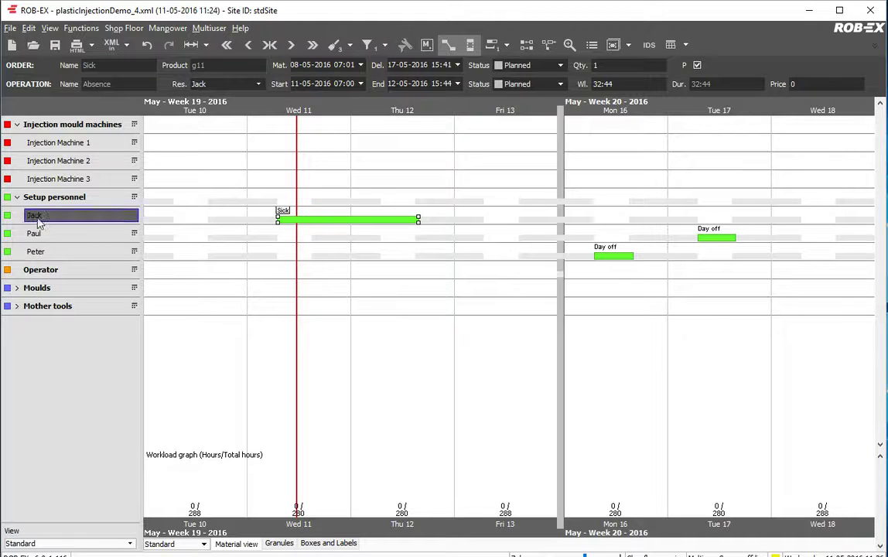
Step: Collapse the Setup personnel group and expand the Moulds and Mother tools groups in the resource list
click(17, 199)
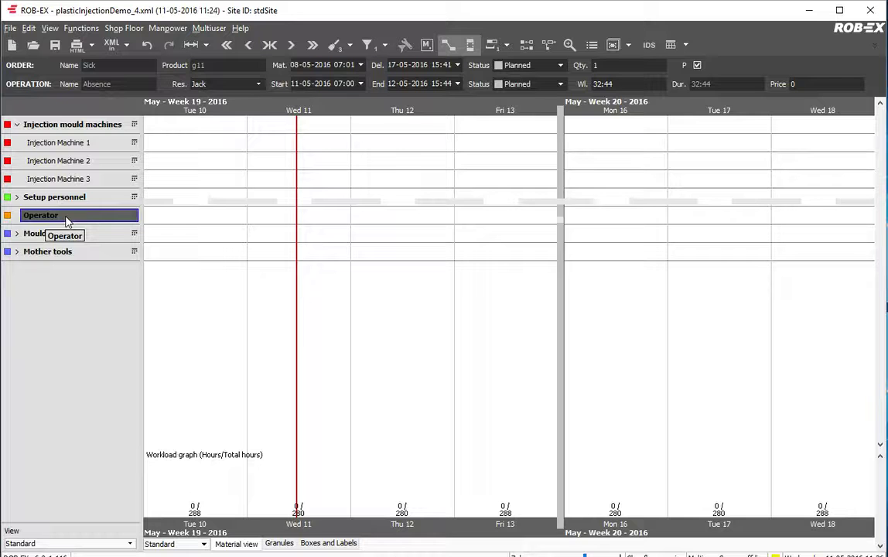
click(18, 235)
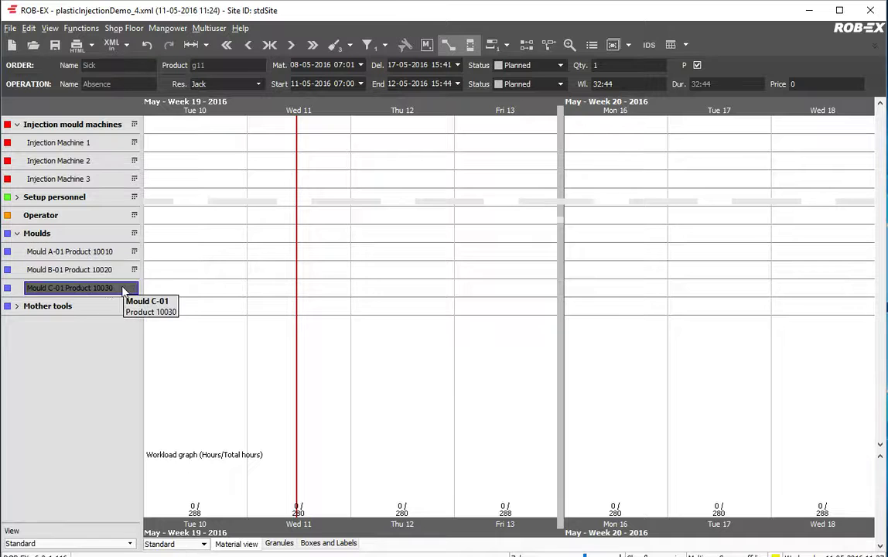
click(17, 307)
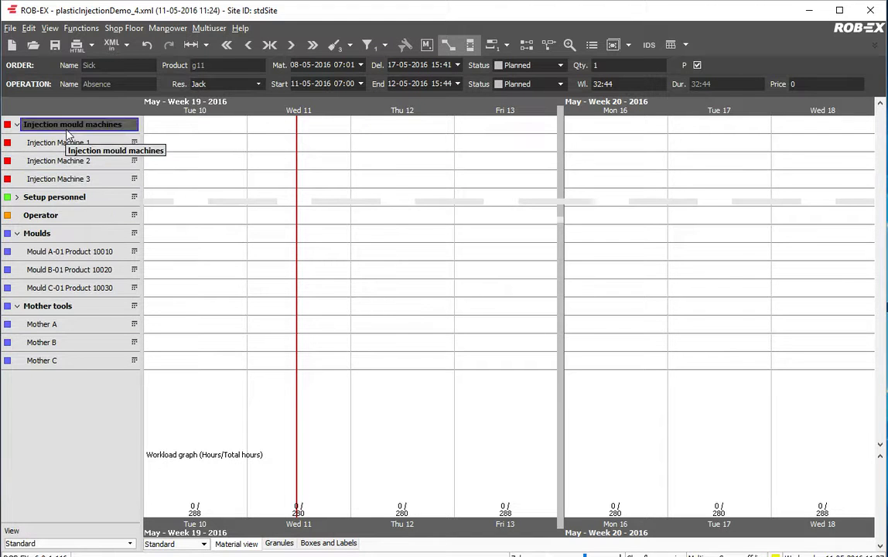
Step: Open the route editor and examine route 10010's Injection, Tool, Setup, Operator and Mother tool operations, including the injection setup time
click(29, 28)
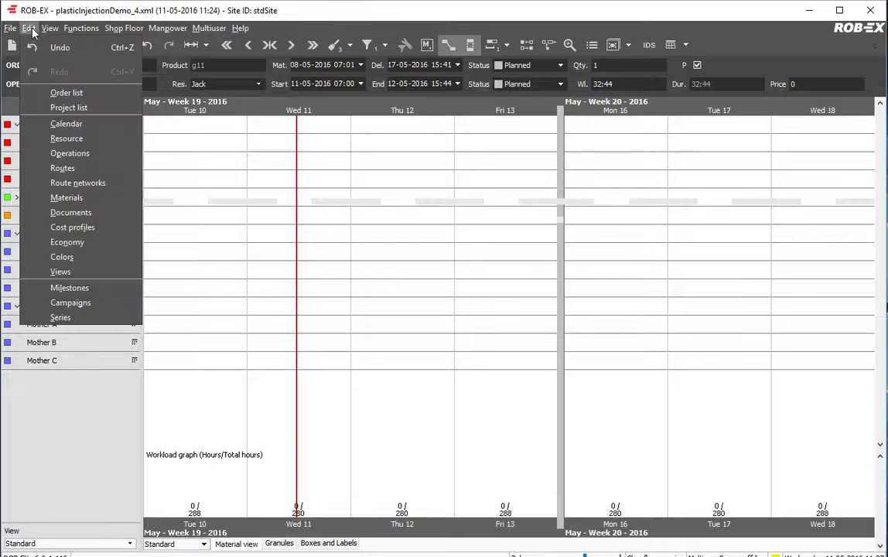
click(61, 169)
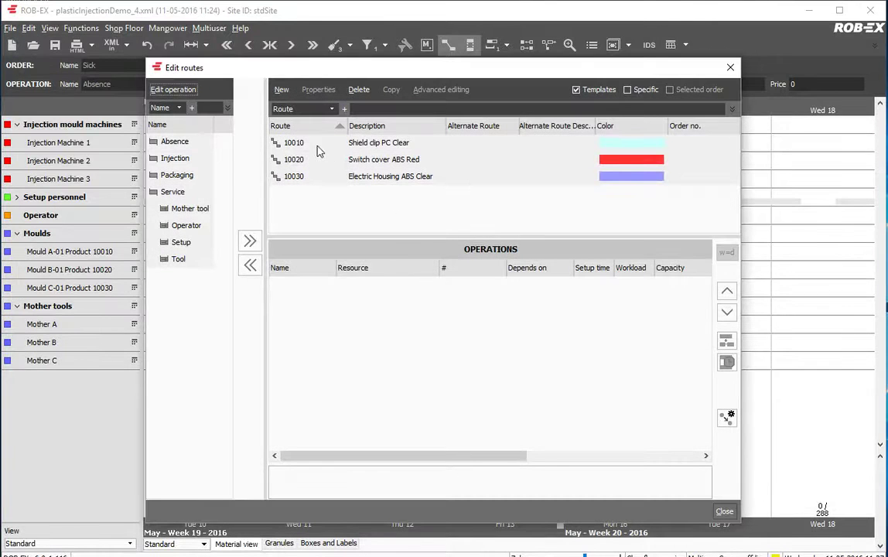
click(292, 145)
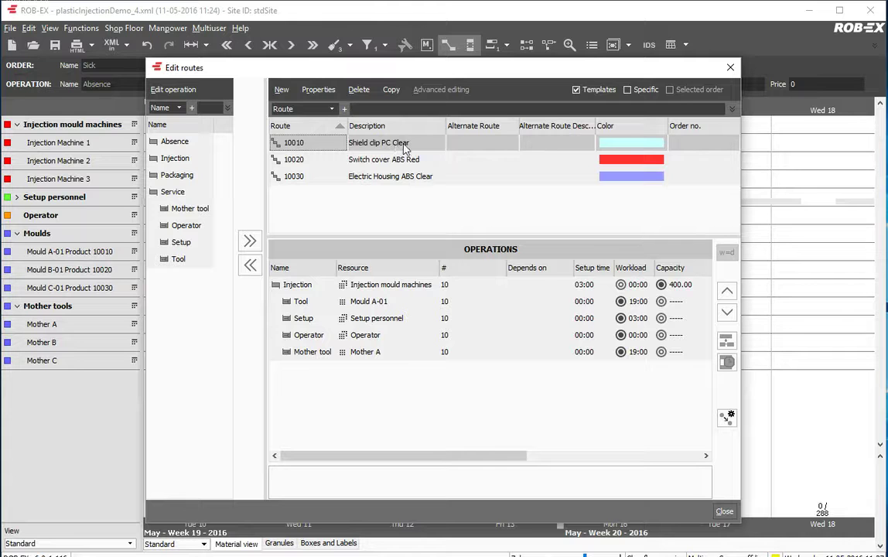
click(304, 291)
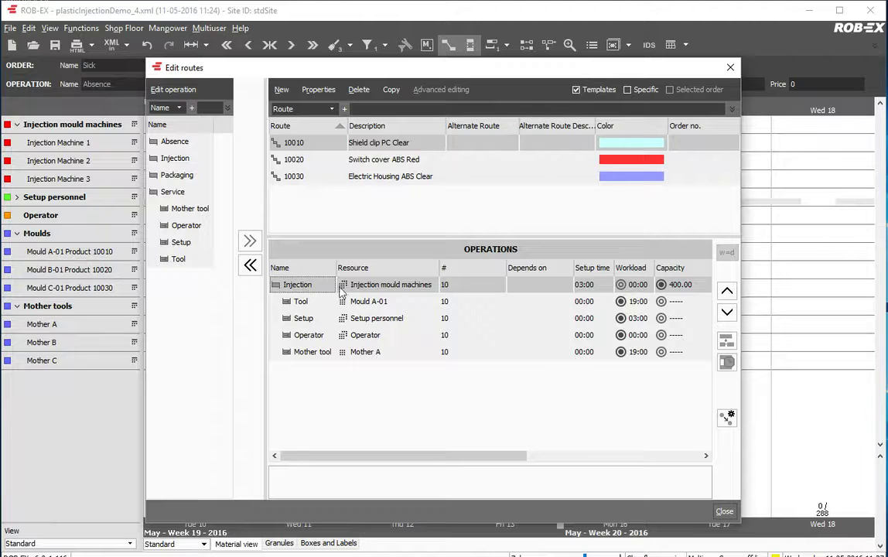
click(303, 302)
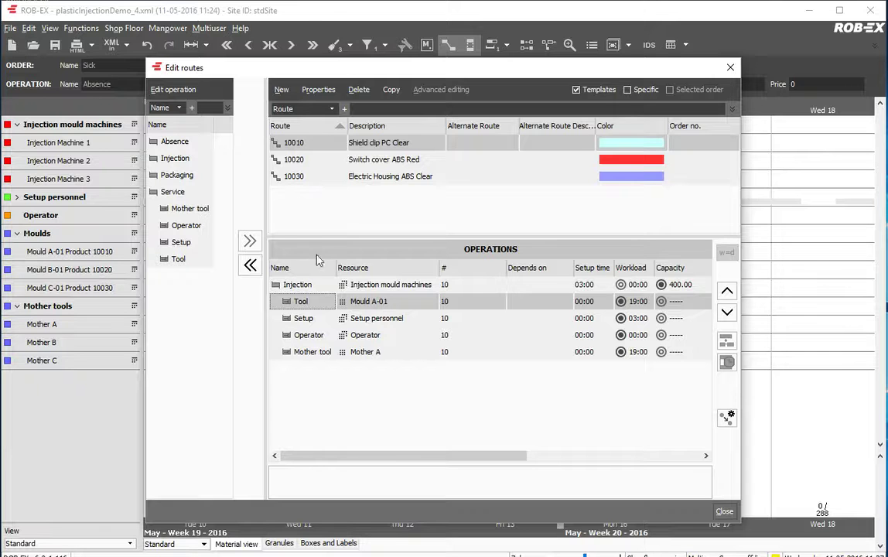
click(288, 320)
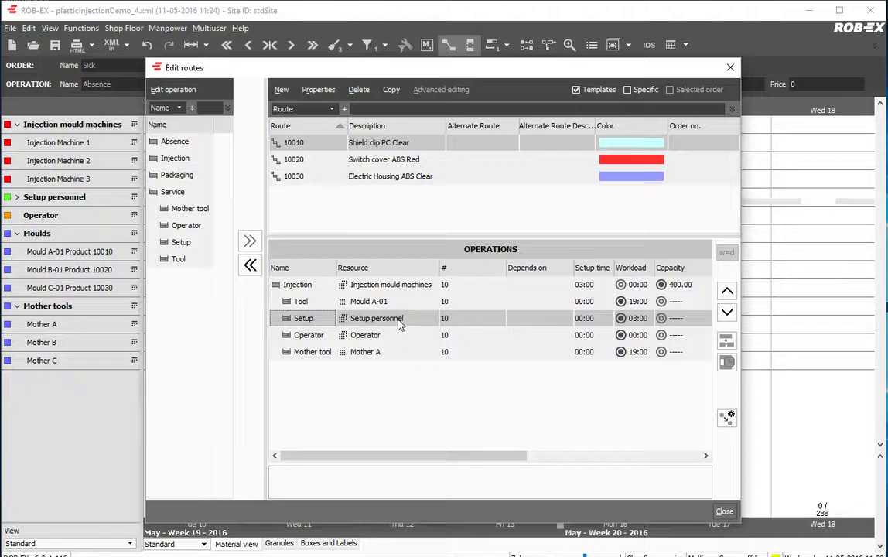
click(360, 338)
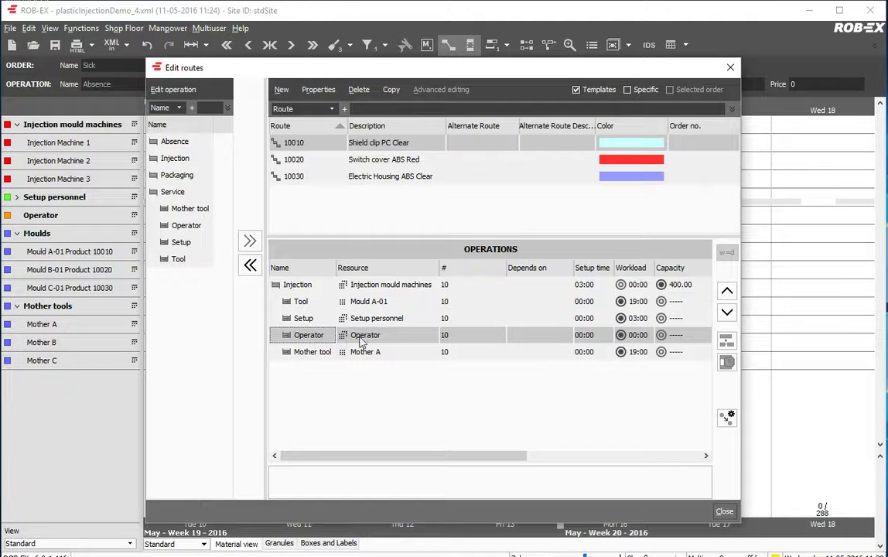
click(316, 357)
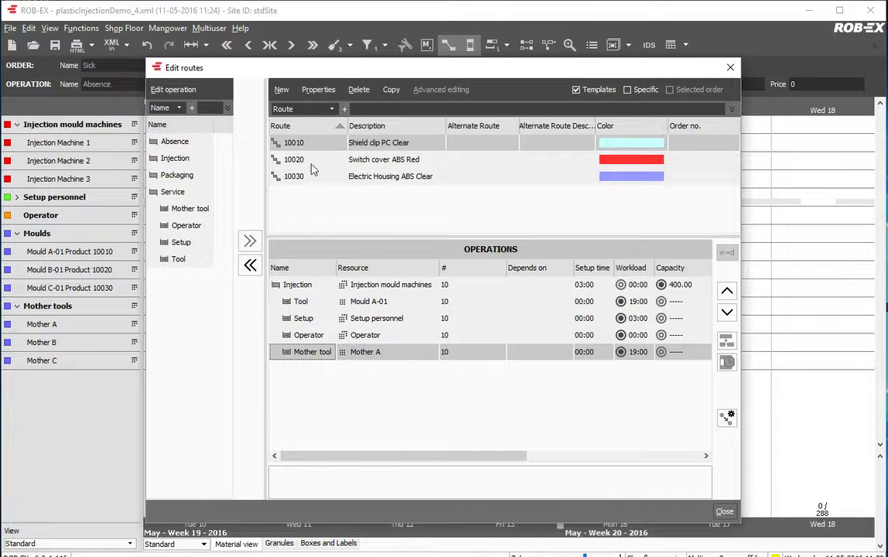
click(596, 287)
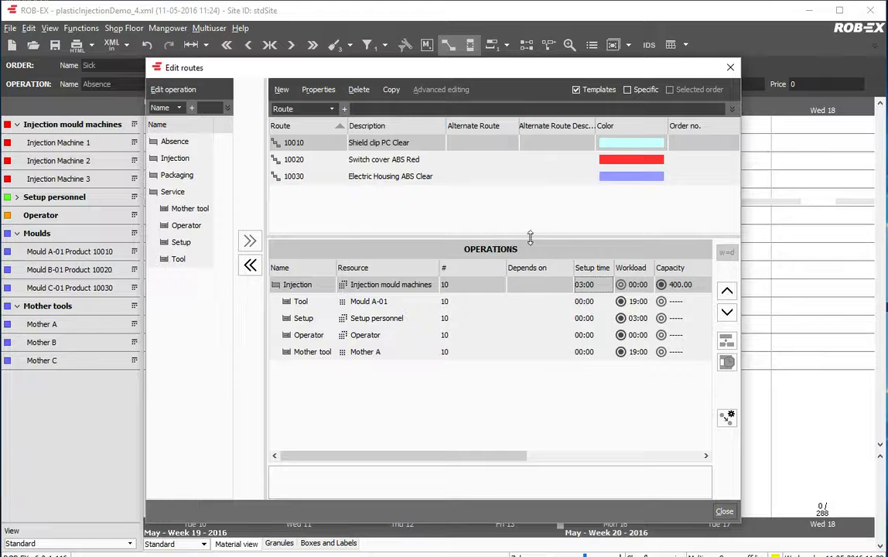
Step: Compare the operations of routes 10020, 10030 and 10010, and close the route editor
click(310, 162)
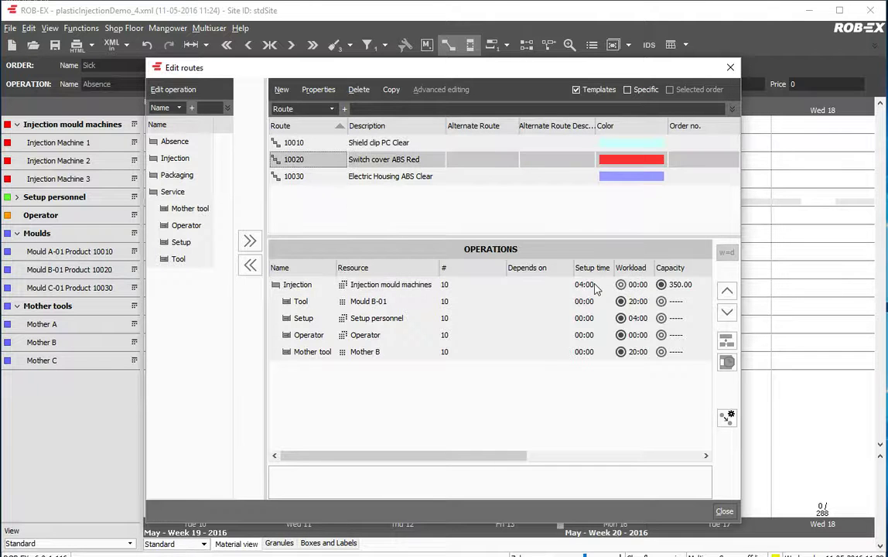
click(310, 177)
click(308, 161)
click(312, 142)
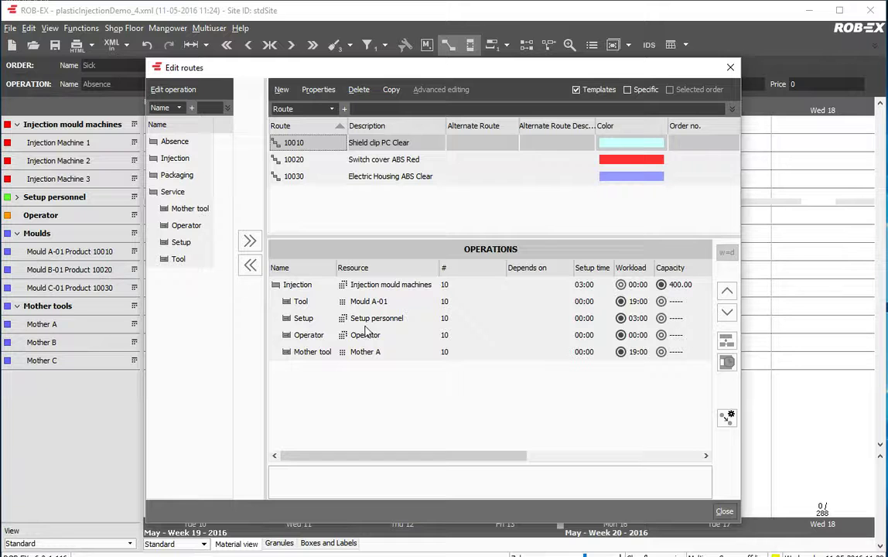
click(306, 287)
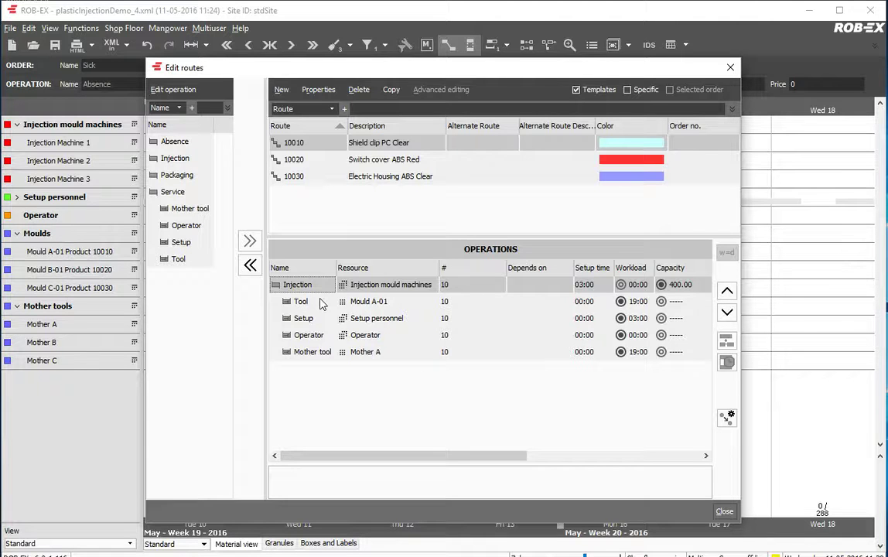
click(724, 511)
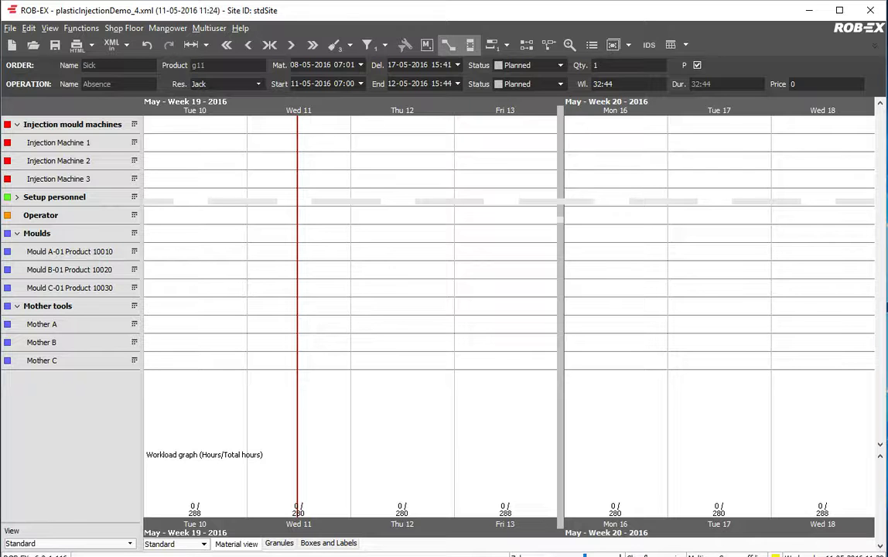
Step: Switch to the Scheduler_Import_PlasticInjection.xlsm workbook in Excel and review the first order's description and delivery date
key(alt+Tab)
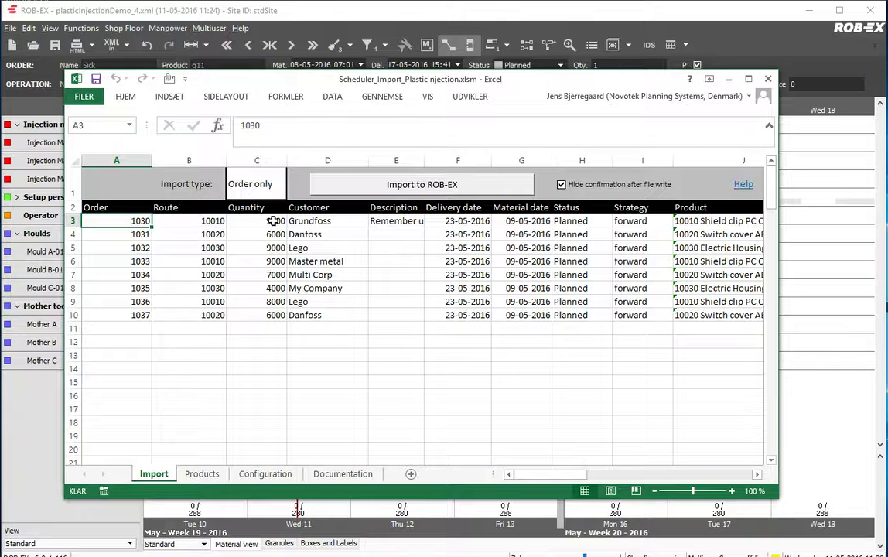
click(377, 223)
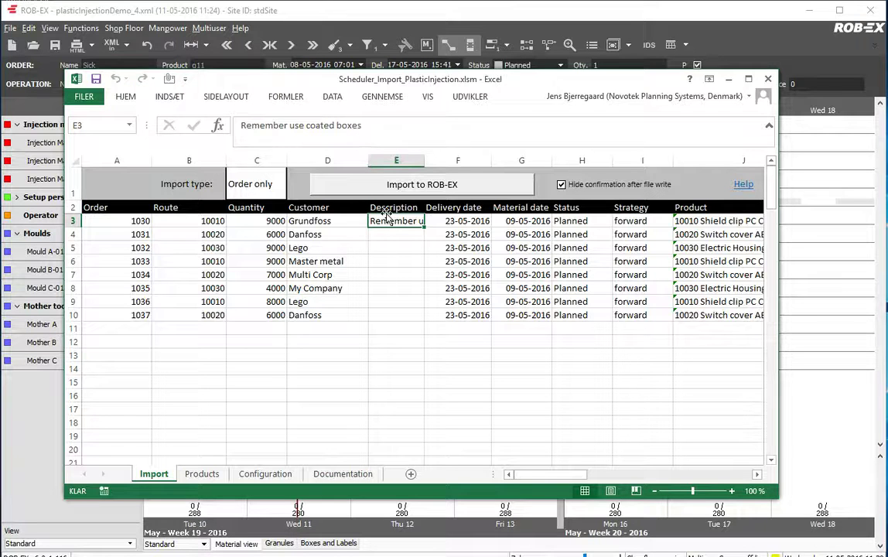
click(451, 221)
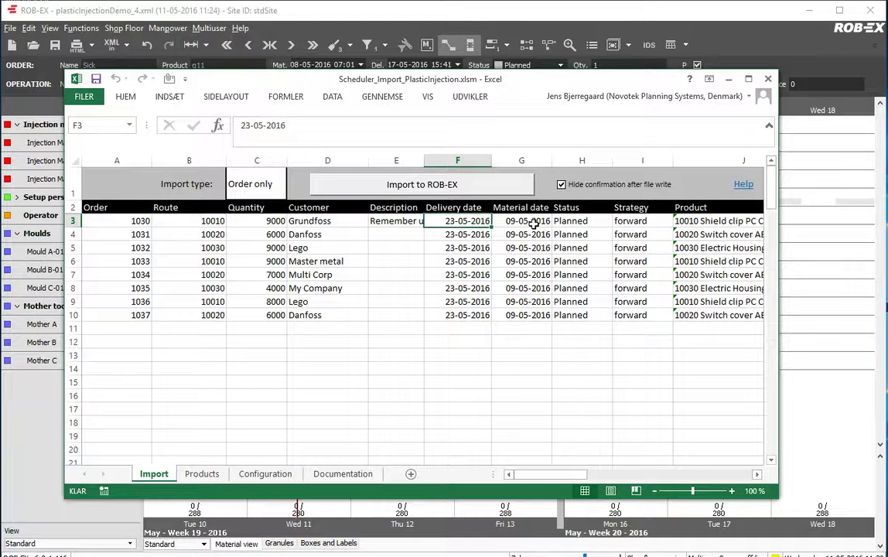
Step: Insert a blank row below the first order, import that order to ROB-EX, and return to the ROB-EX schedule
click(73, 233)
right_click(75, 235)
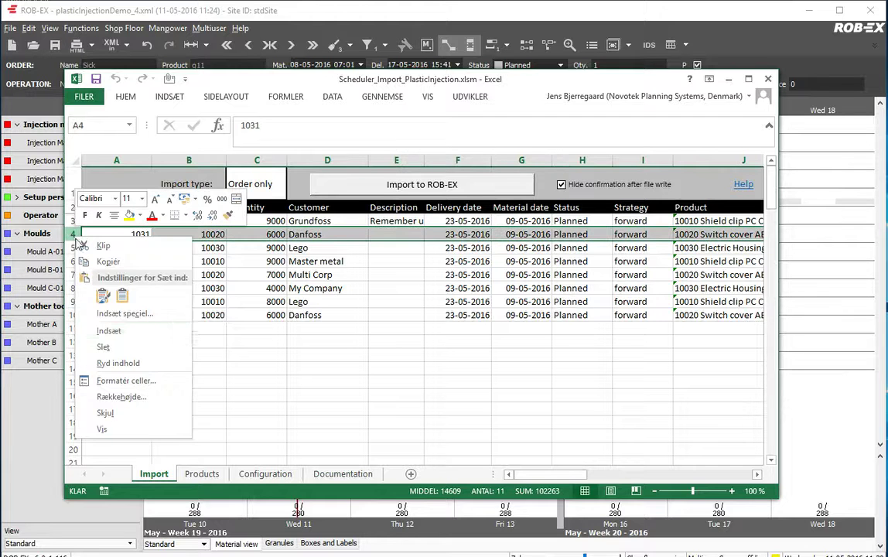
click(109, 331)
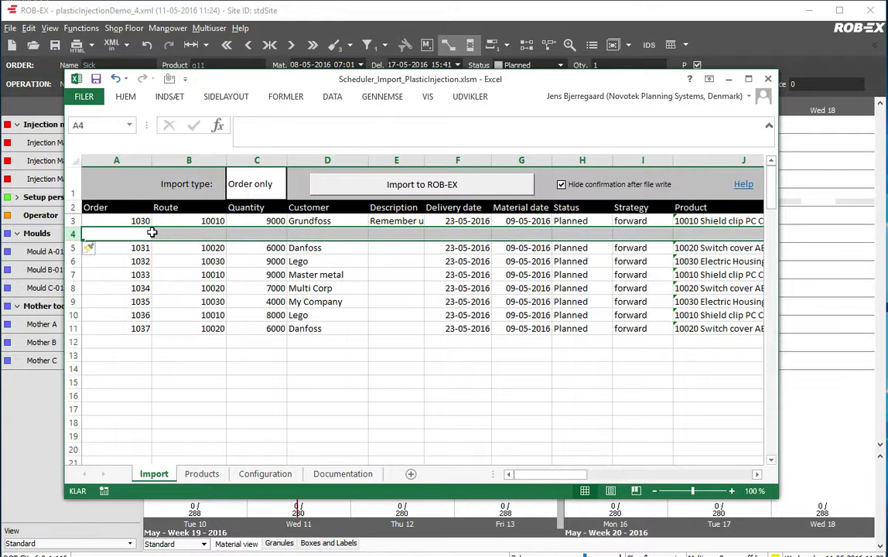
click(401, 194)
click(360, 15)
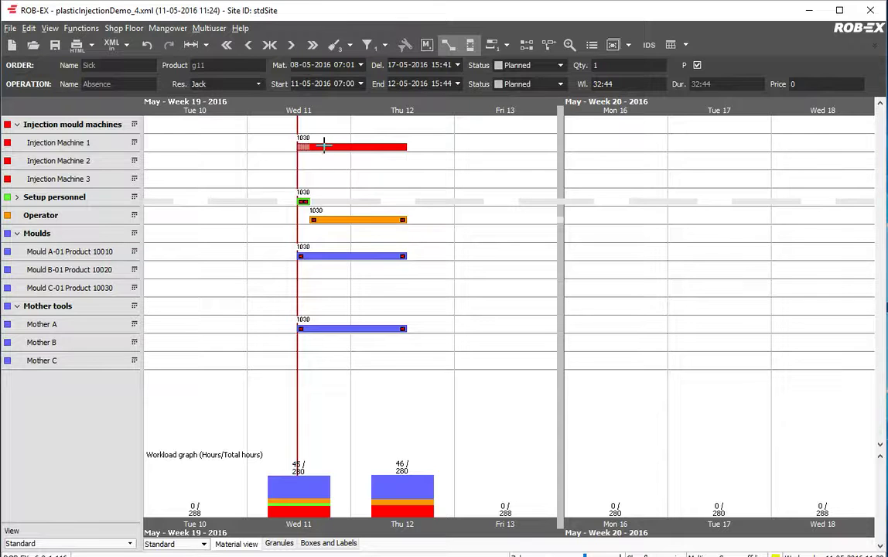
Step: Examine the imported order's injection, setup, operator, mould and mother tool operations in the Gantt chart
mouse_move(349, 145)
click(348, 144)
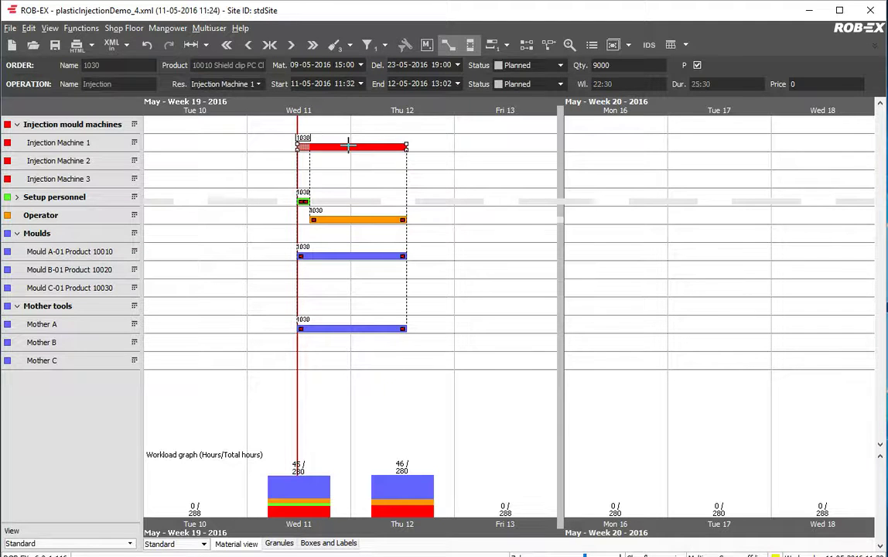
mouse_move(309, 145)
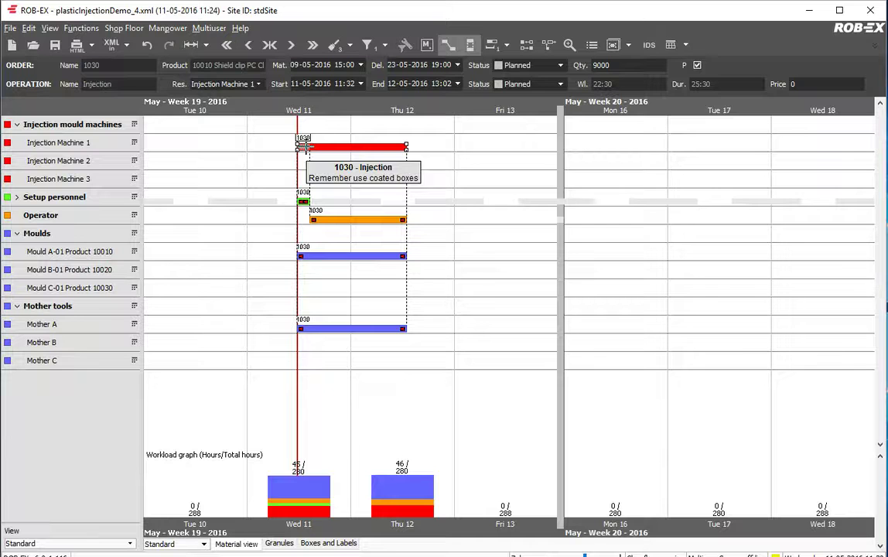
click(304, 202)
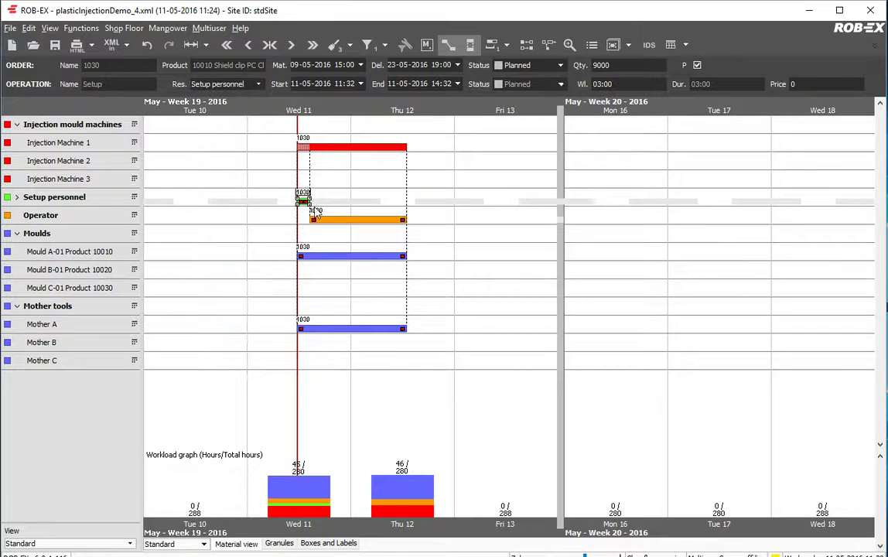
mouse_move(302, 203)
click(345, 220)
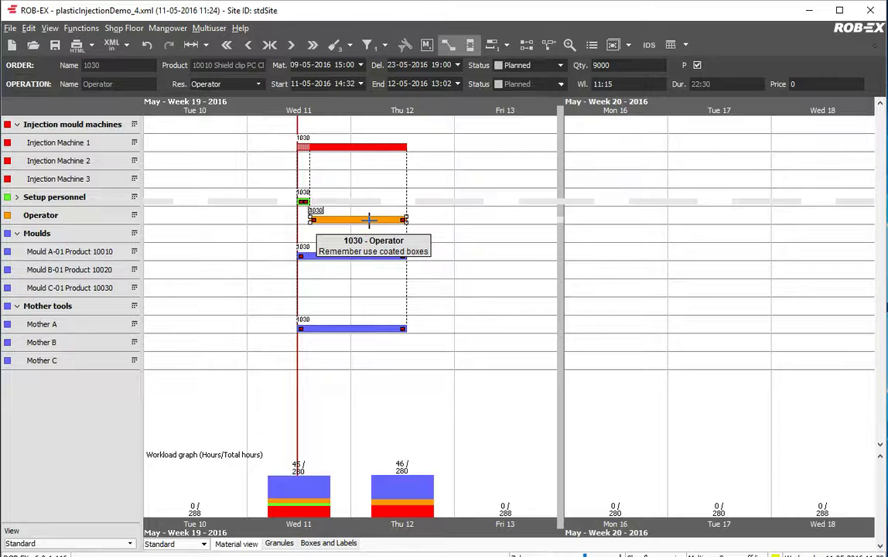
mouse_move(314, 257)
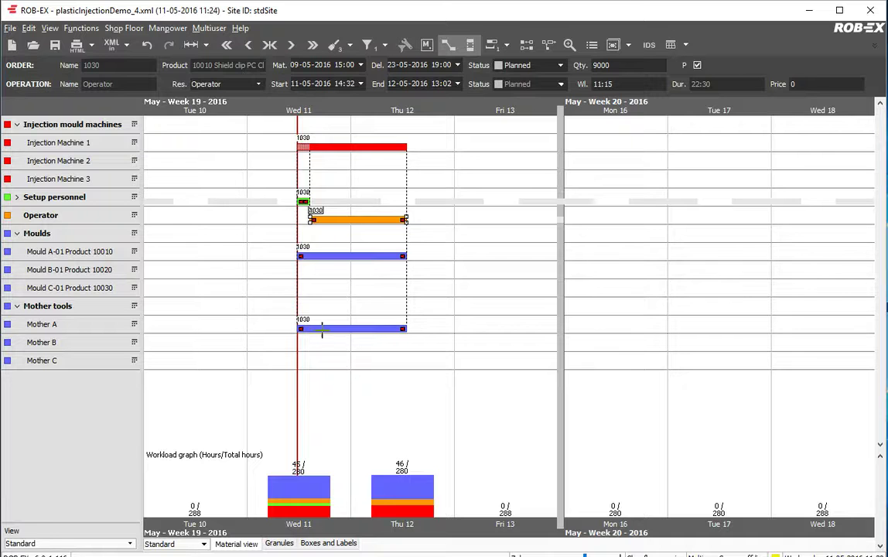
mouse_move(357, 331)
Step: Try several Thu 12 start times for the order's injection operation on Injection Machine 1, ending with a start at about 12:23
click(346, 146)
drag(344, 147, 428, 147)
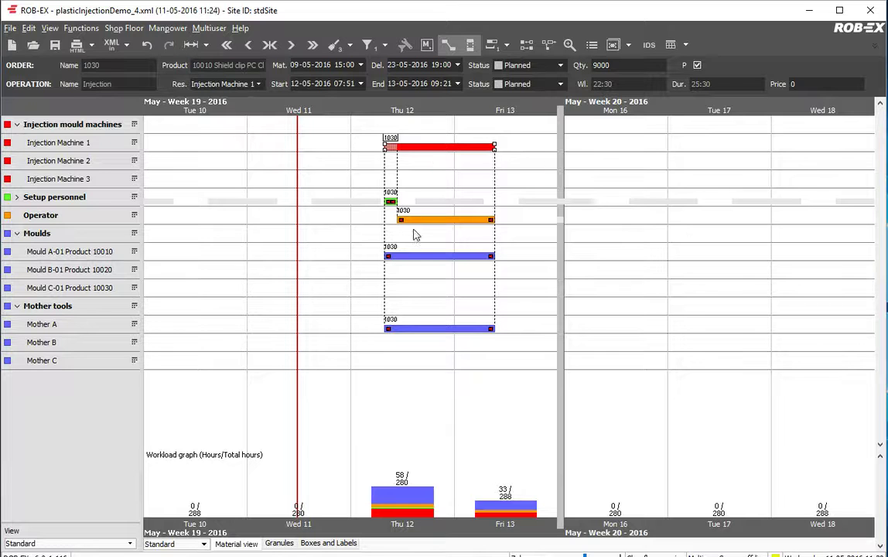
drag(423, 145, 441, 147)
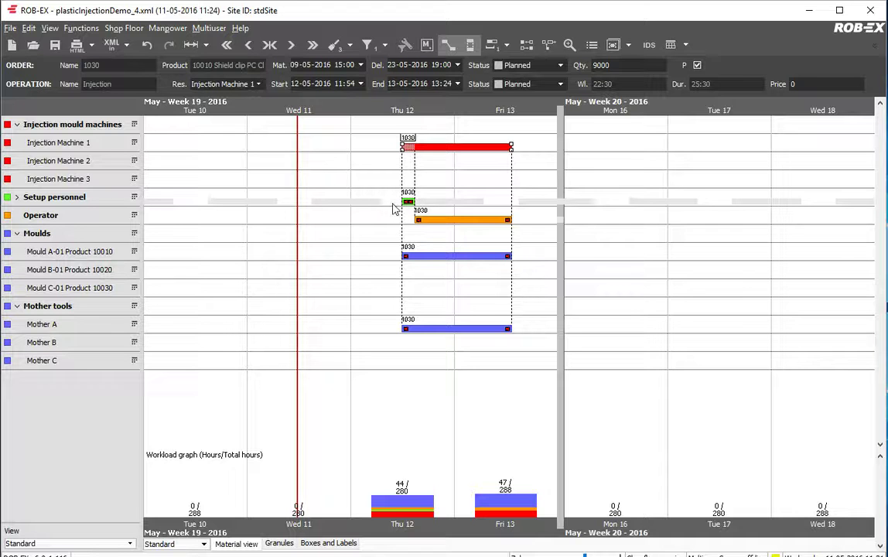
drag(436, 147, 416, 147)
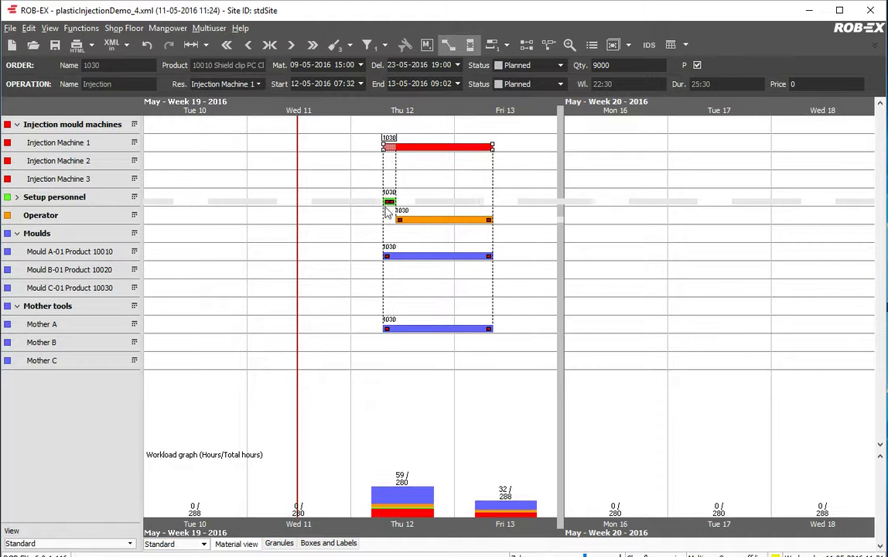
mouse_move(400, 142)
drag(400, 143, 420, 149)
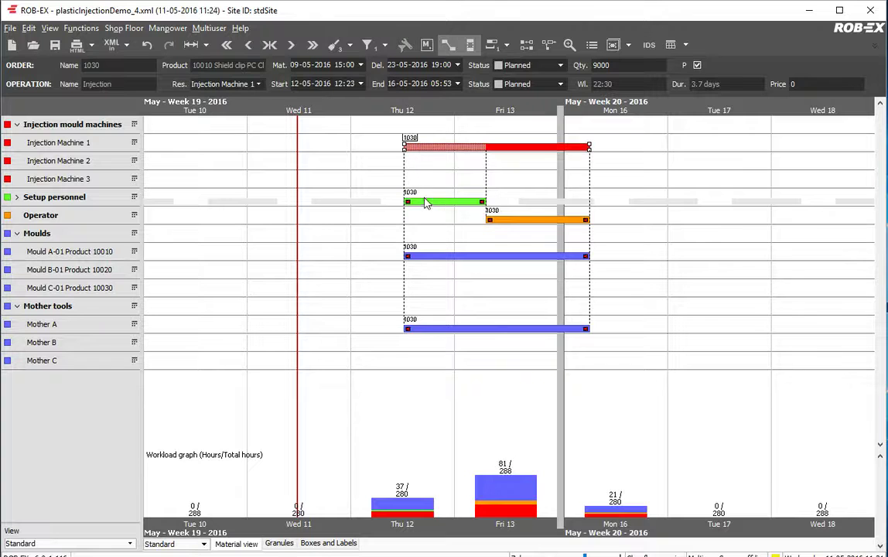
Step: Move order 1030's injection operation on Injection Machine 1 to start at about 07:34 on Fri 13
mouse_move(440, 202)
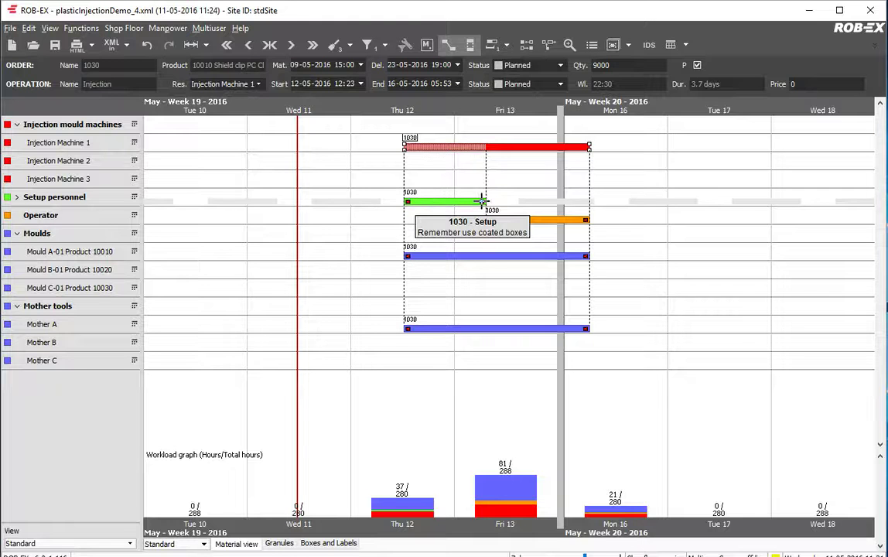
mouse_move(474, 147)
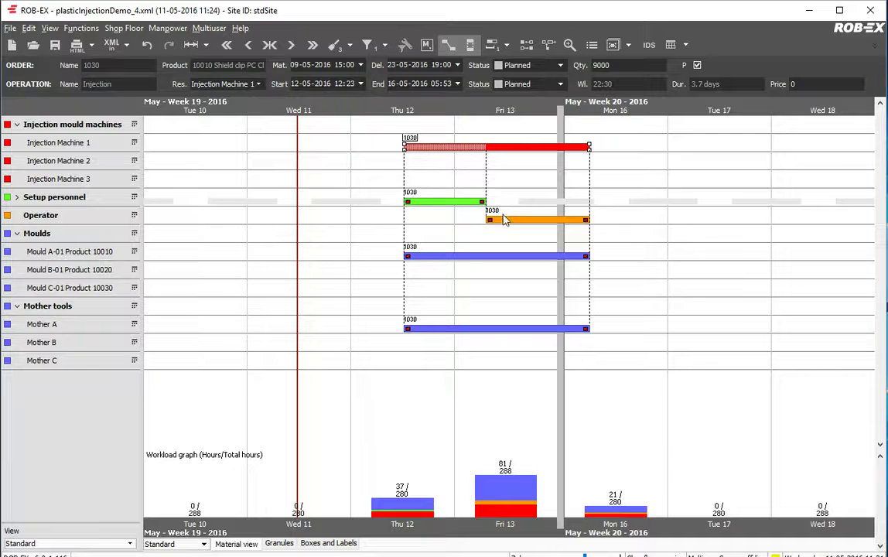
mouse_move(462, 256)
drag(438, 147, 520, 150)
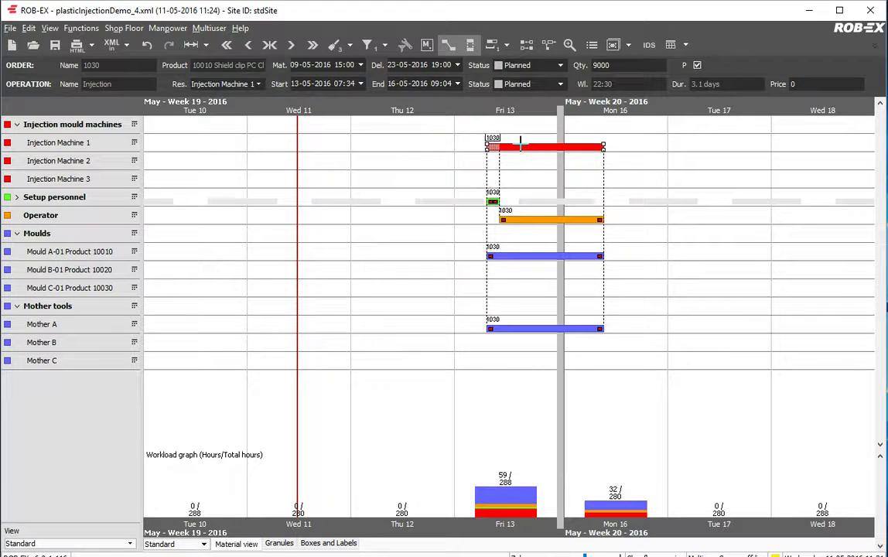
Step: Try assigning order 1030's injection operation to Injection Machine 3, and undo the reassignment
mouse_move(518, 145)
click(237, 87)
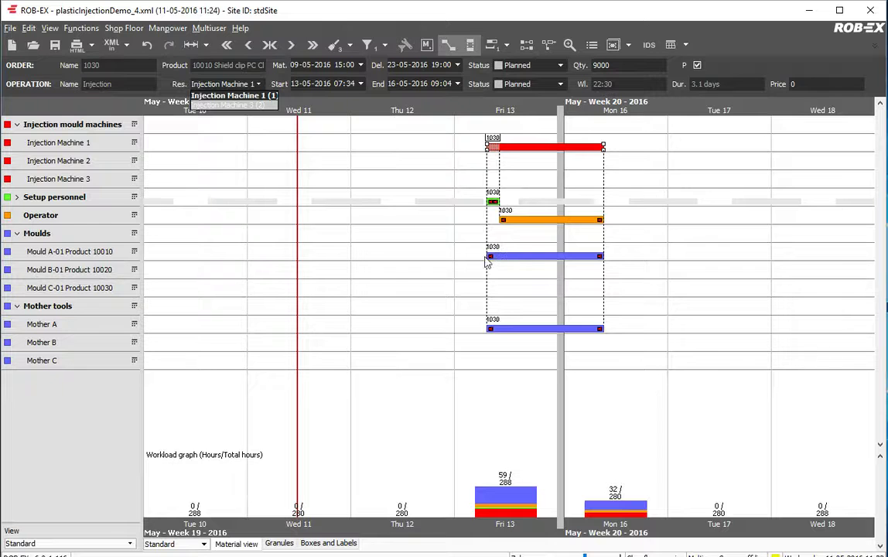
click(240, 106)
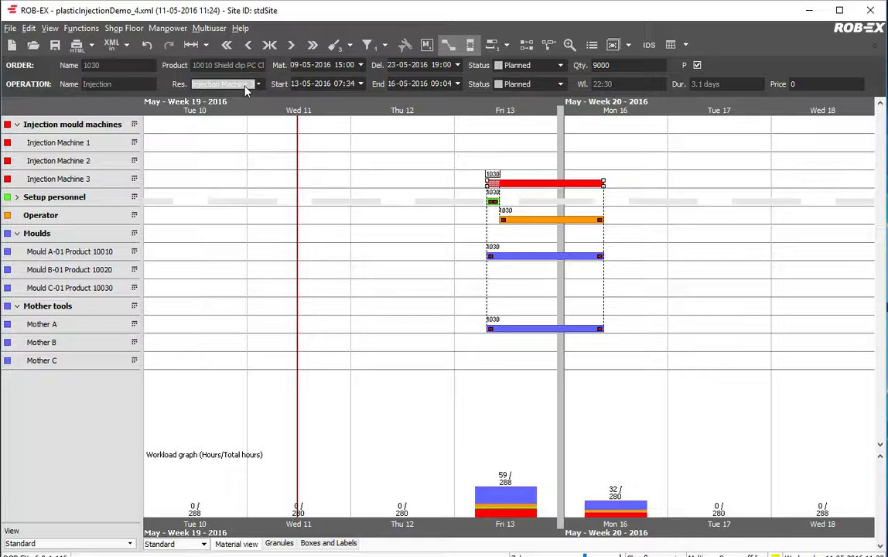
click(148, 45)
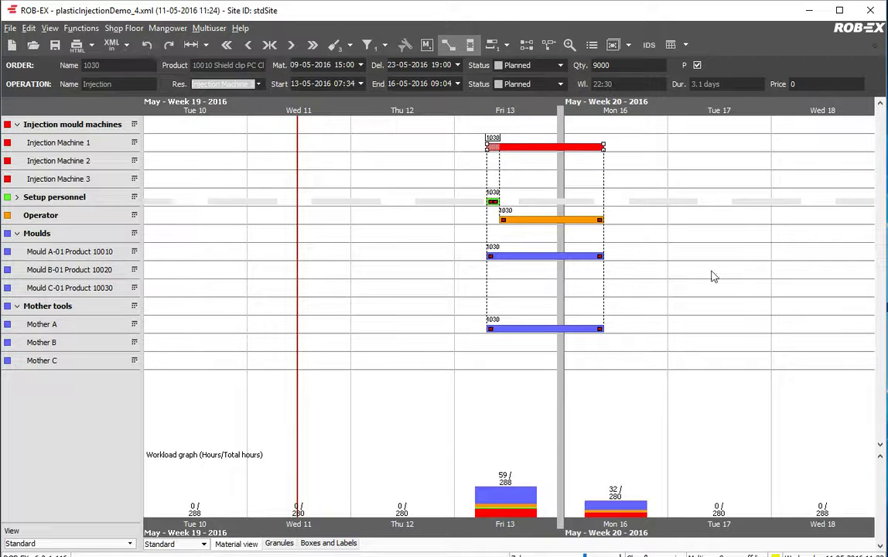
Step: Shift order 1030's injection start to about 07:24 on Fri 13, re-schedule it, and check its linked operations
mouse_move(536, 146)
mouse_down()
mouse_move(544, 147)
mouse_move(533, 147)
mouse_up()
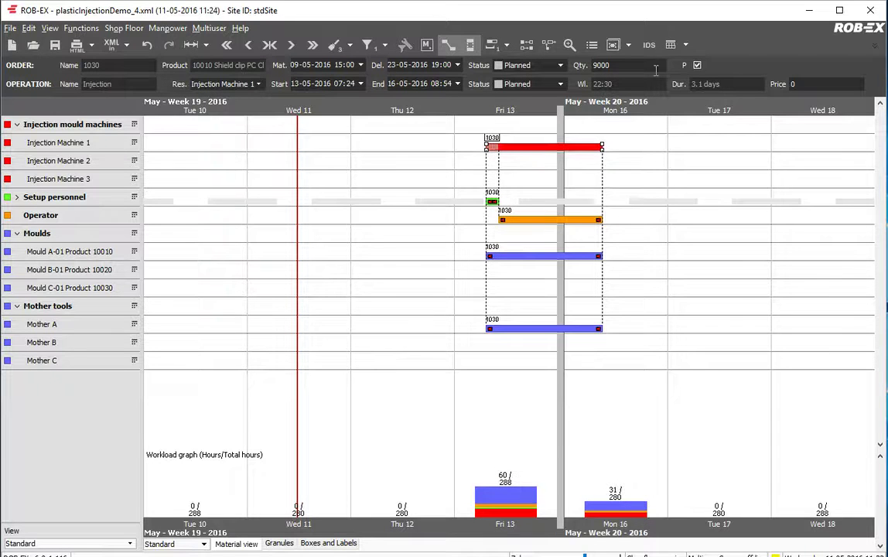
click(673, 47)
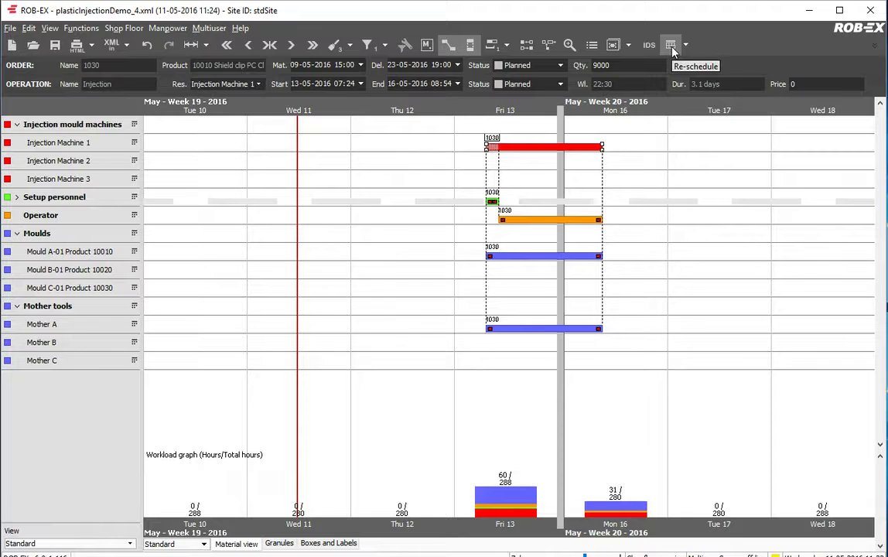
click(319, 146)
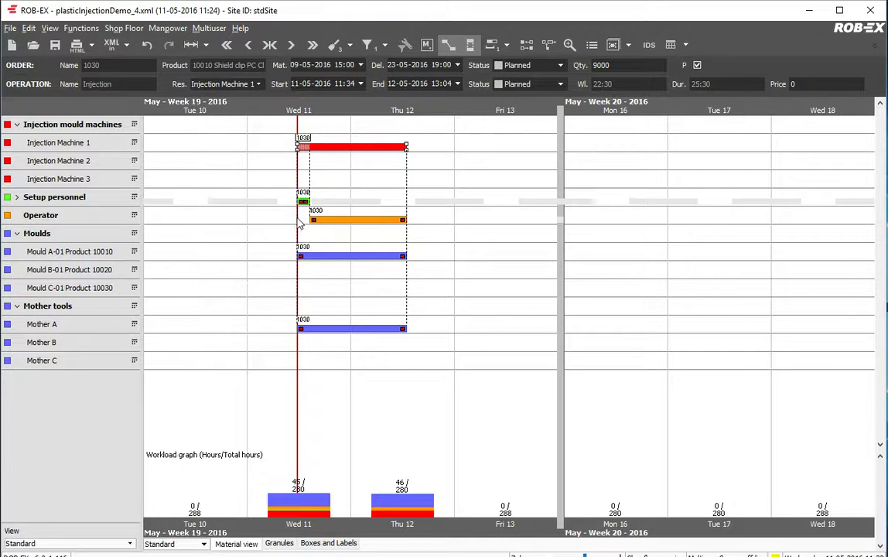
mouse_move(304, 202)
Step: Switch to the Excel import workbook, delete blank row 4, import all the listed orders, and return to the ROB-EX schedule
key(alt+Tab)
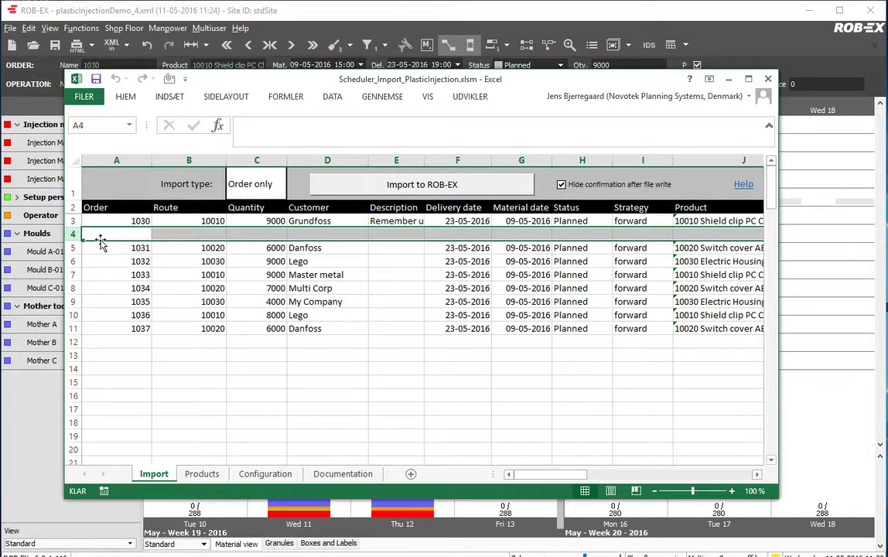
right_click(72, 234)
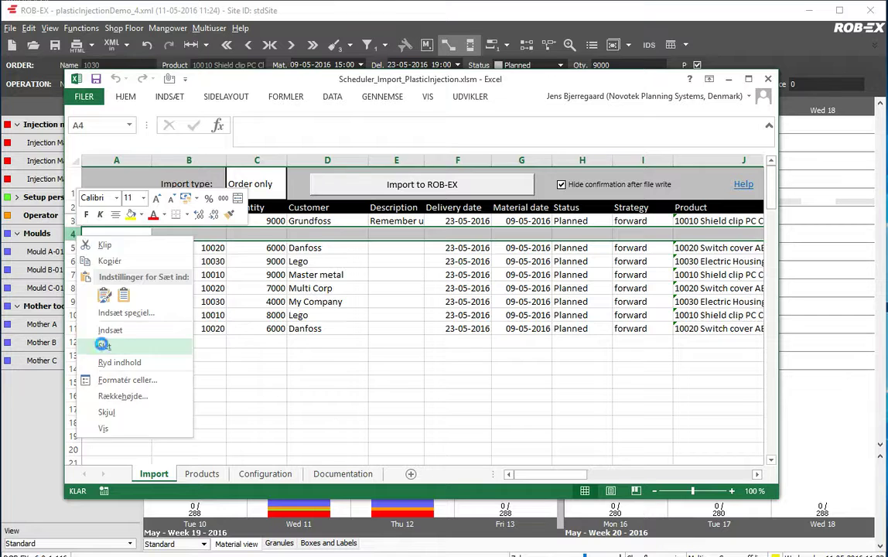
click(96, 313)
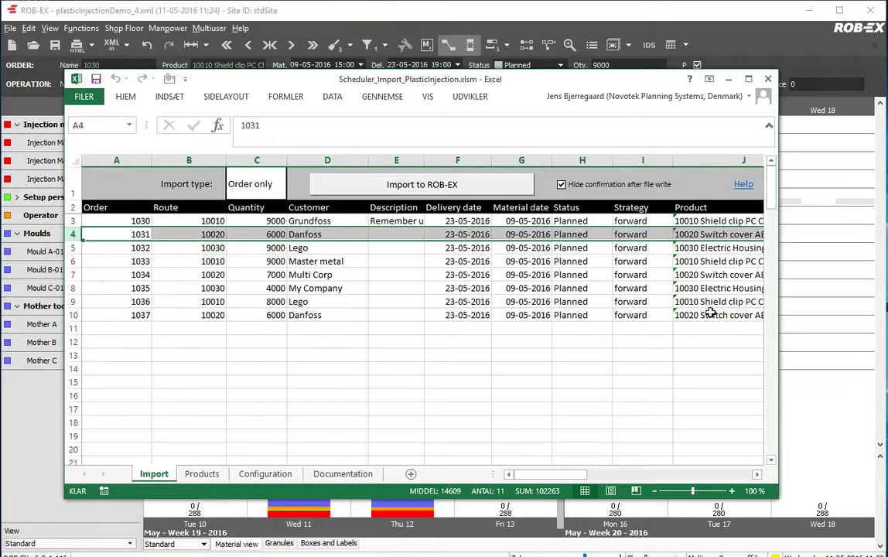
key(alt+Tab)
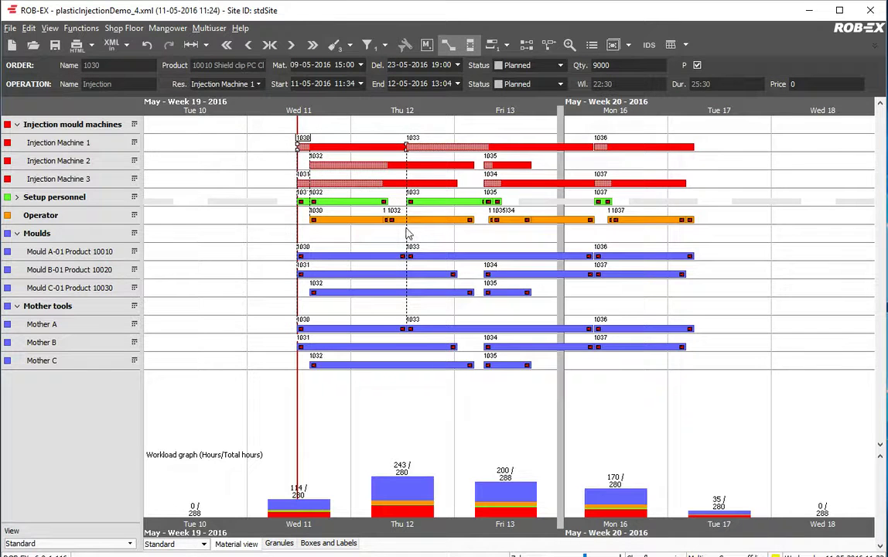
Step: Colour the operations in the Gantt chart by order
click(386, 50)
click(354, 48)
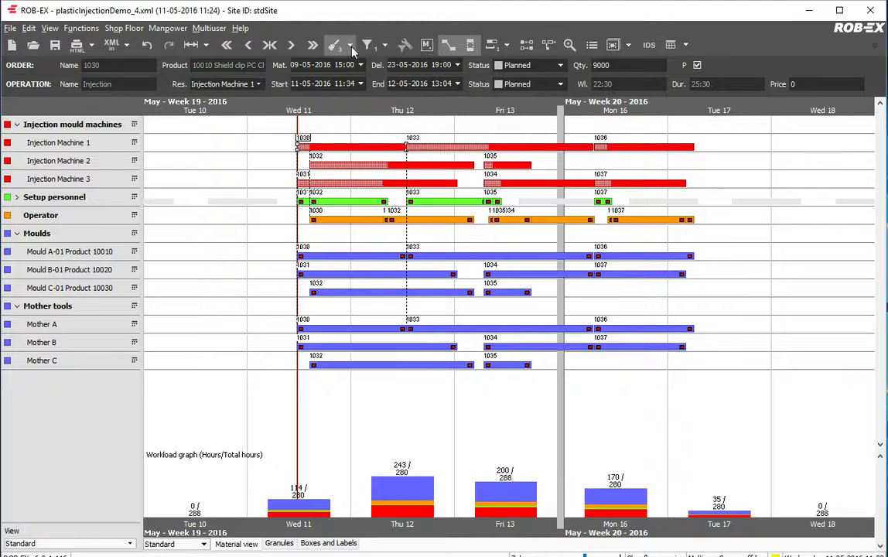
click(352, 46)
click(372, 110)
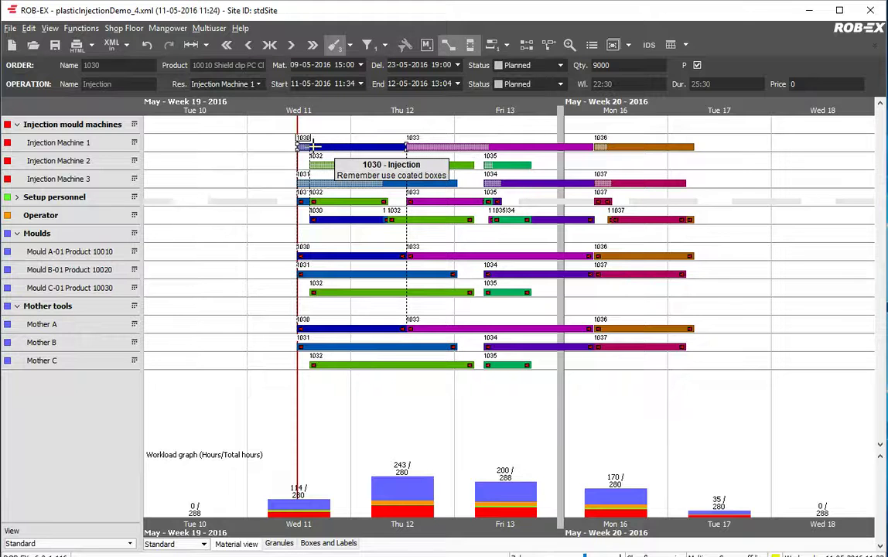
Step: Examine the injection operations of orders 1033, 1036 and 1030 on Injection Machine 1
click(422, 146)
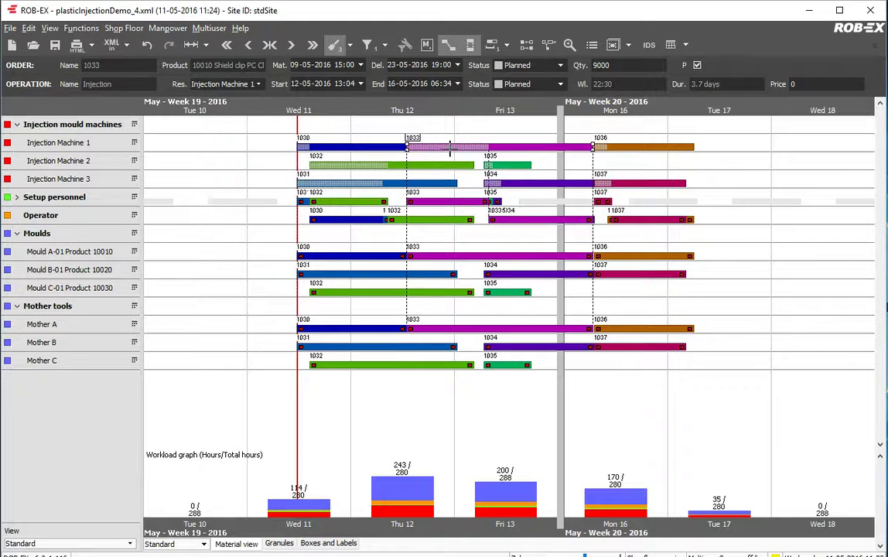
click(606, 146)
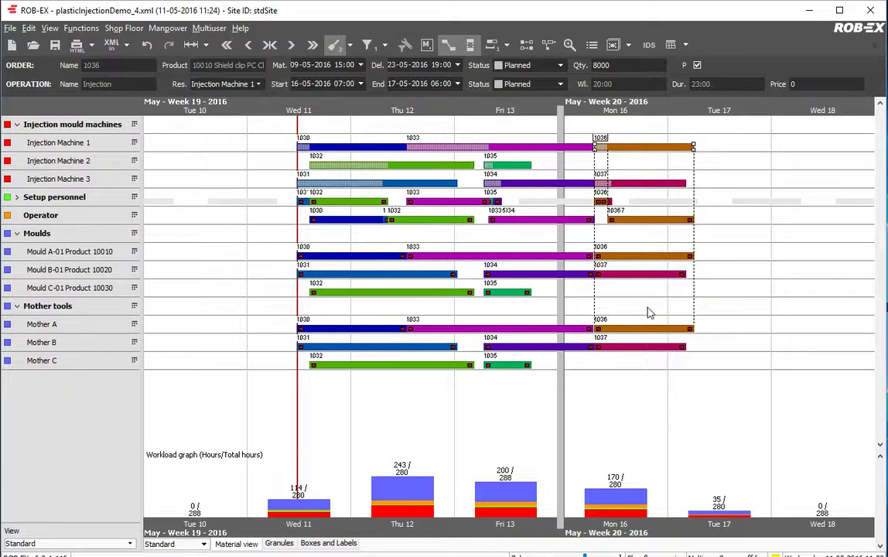
mouse_move(352, 147)
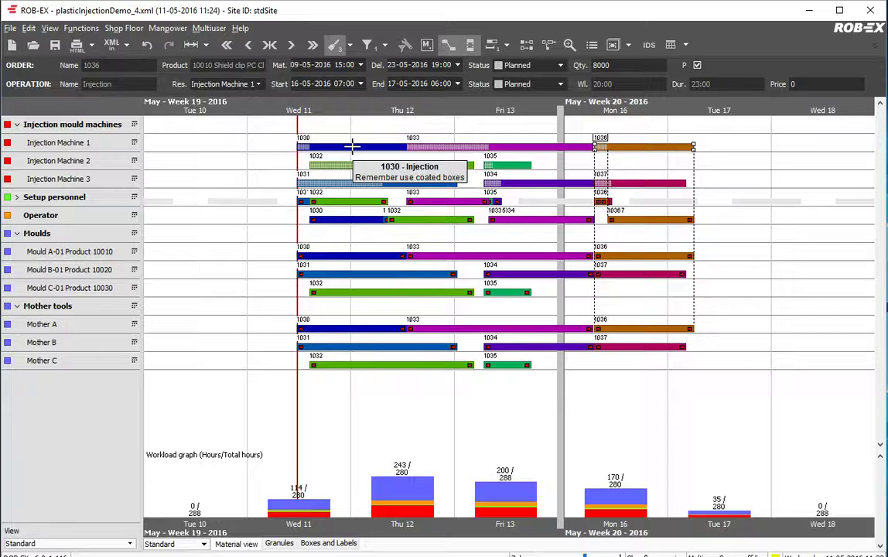
Step: Collapse the Mother tools and Moulds groups and select order 1030's injection operation on Injection Machine 1
click(17, 306)
click(17, 234)
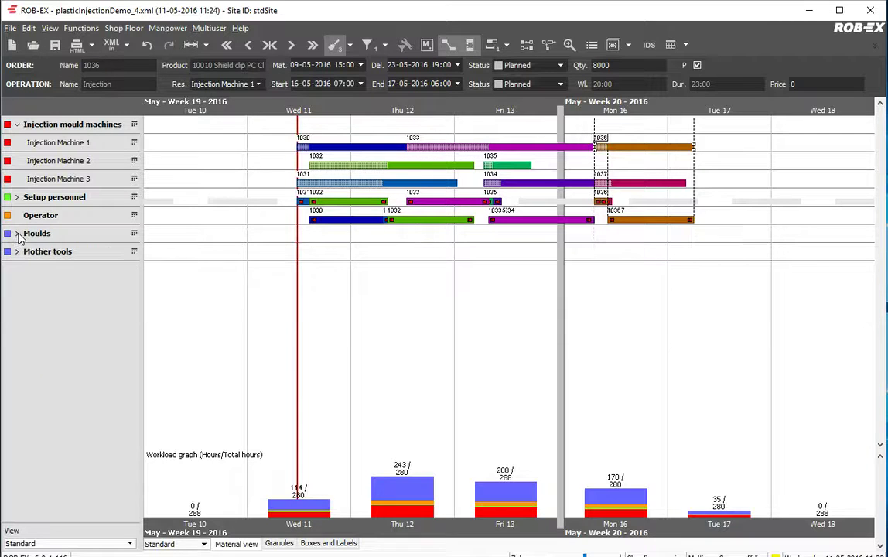
click(350, 146)
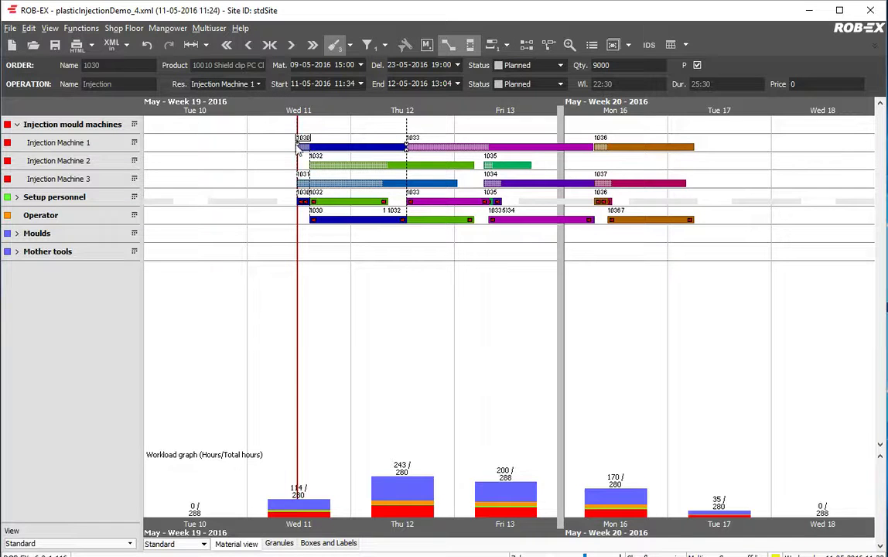
mouse_move(299, 146)
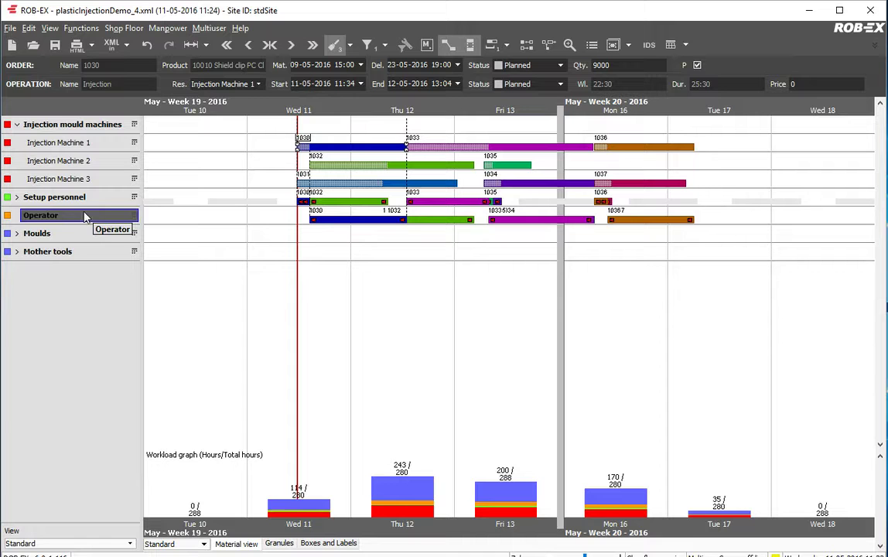
Step: Review individual availability under Setup personnel against order 1032's setup, and inspect the group's operations and workload on their own
click(18, 198)
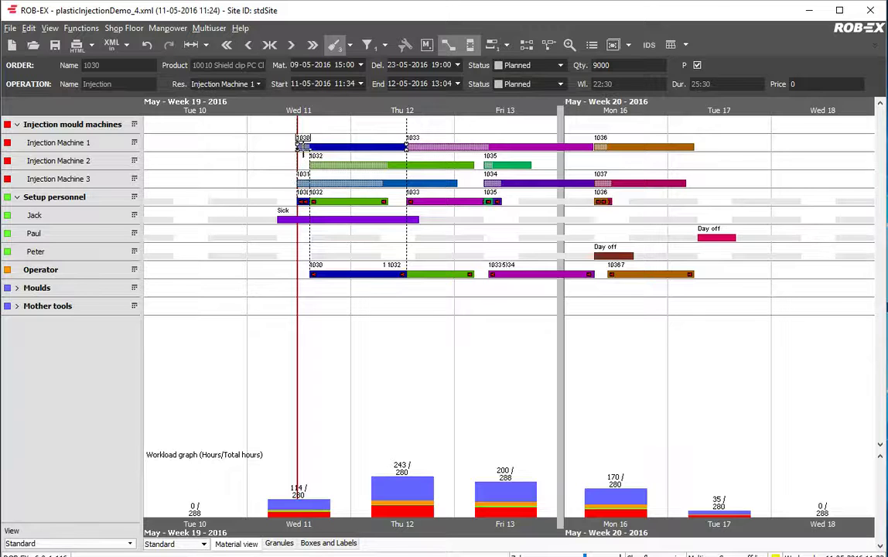
click(324, 165)
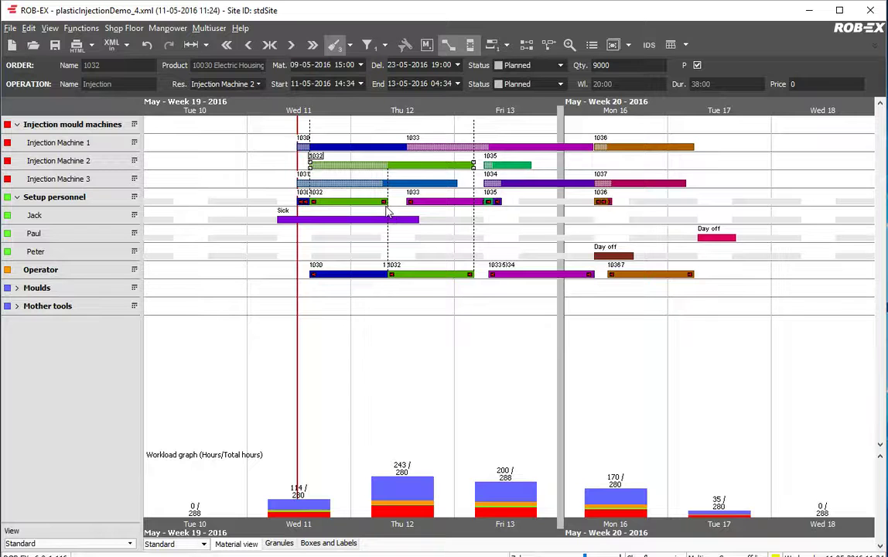
double_click(44, 198)
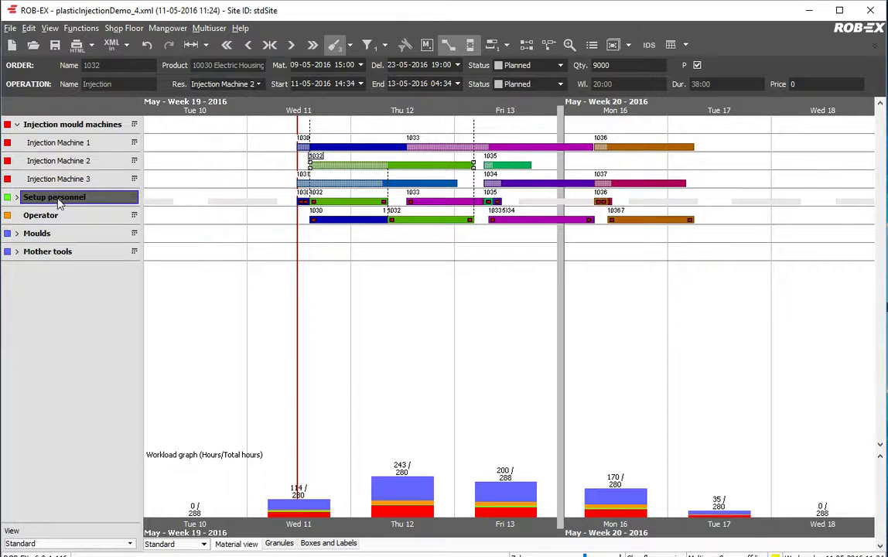
click(73, 201)
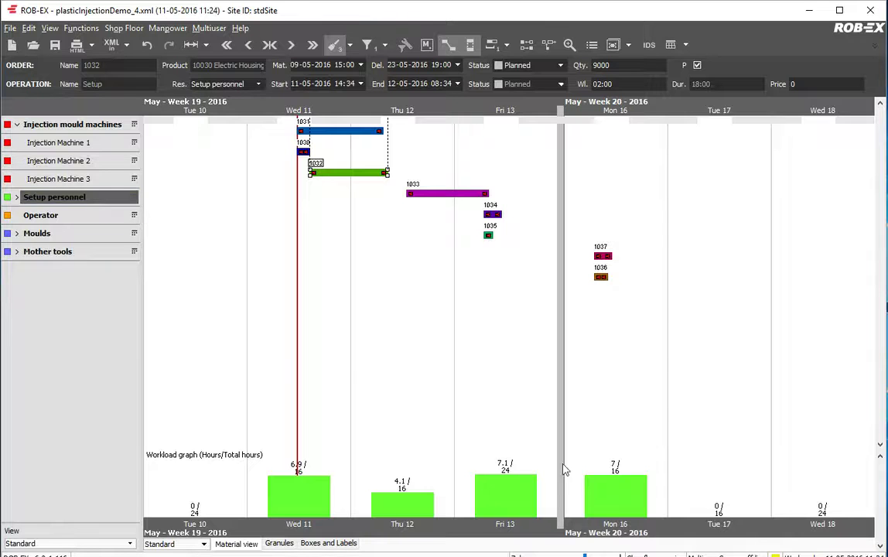
click(84, 203)
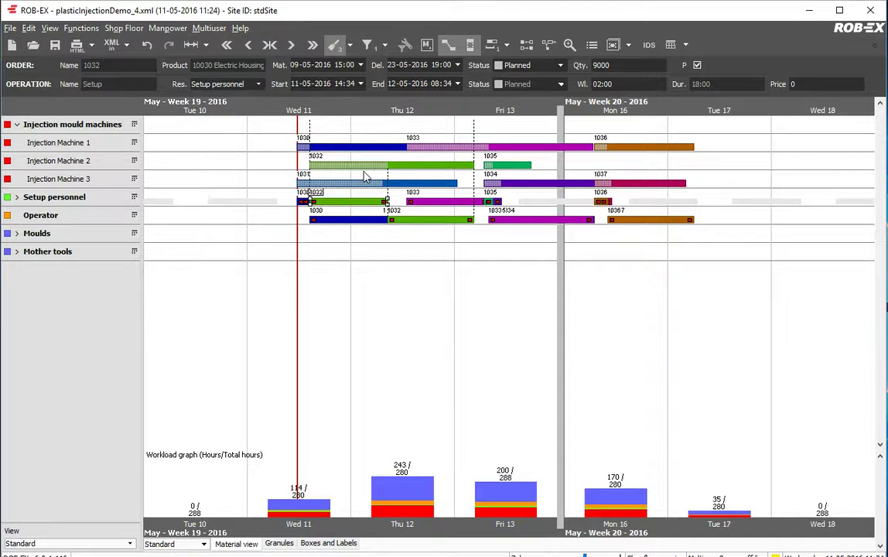
Step: Switch the resource view to Injection Machines and show the Granules inventory graphs below the schedule
click(59, 544)
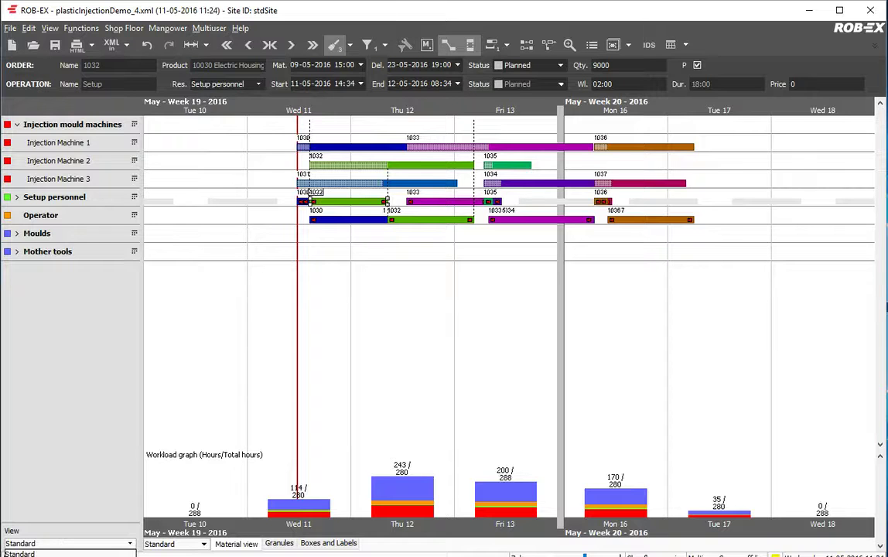
click(46, 555)
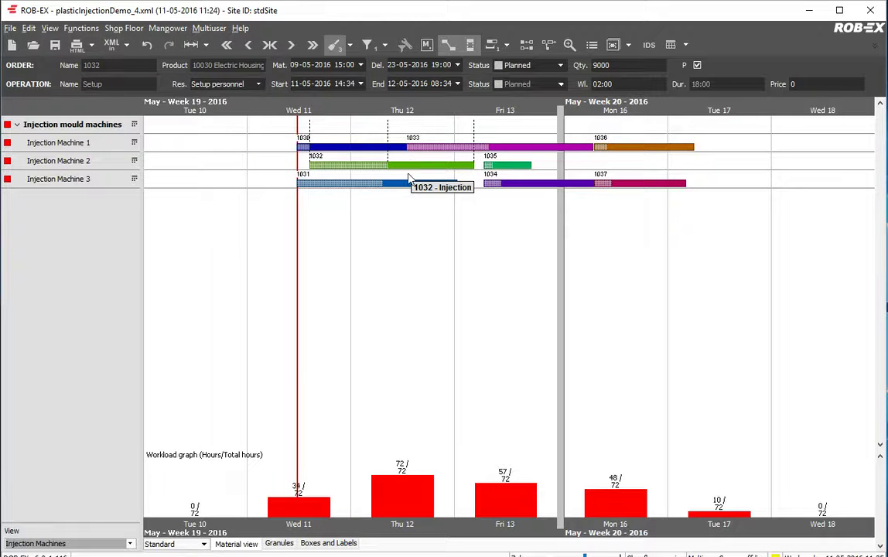
click(280, 545)
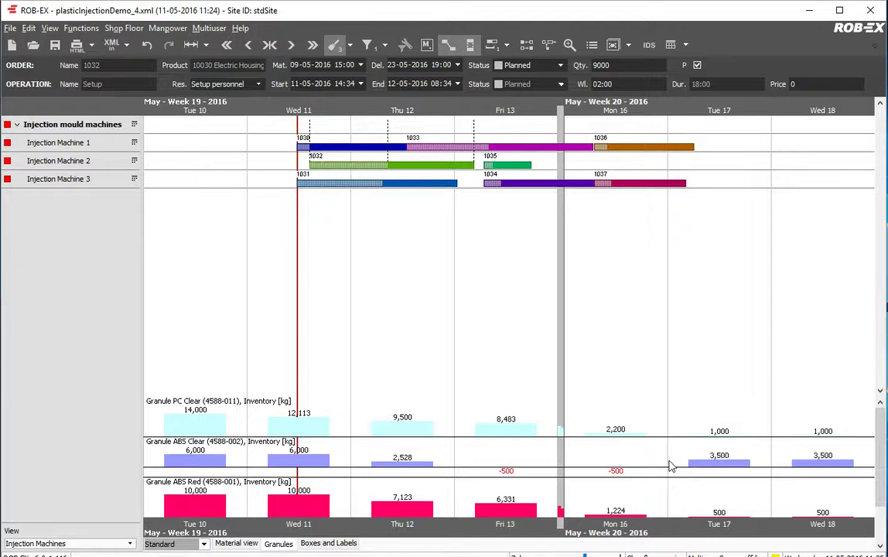
Step: Colour the operations by material shortage and select order 1030's injection operation
click(352, 46)
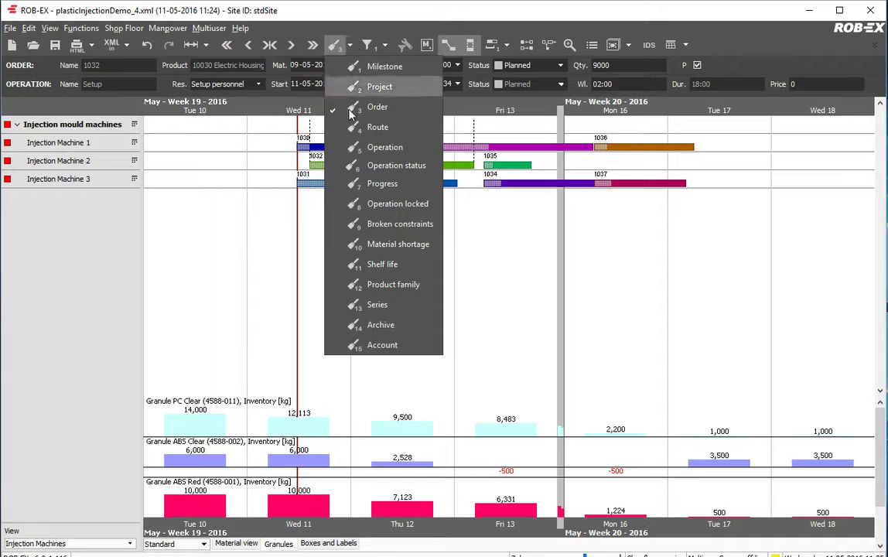
click(386, 245)
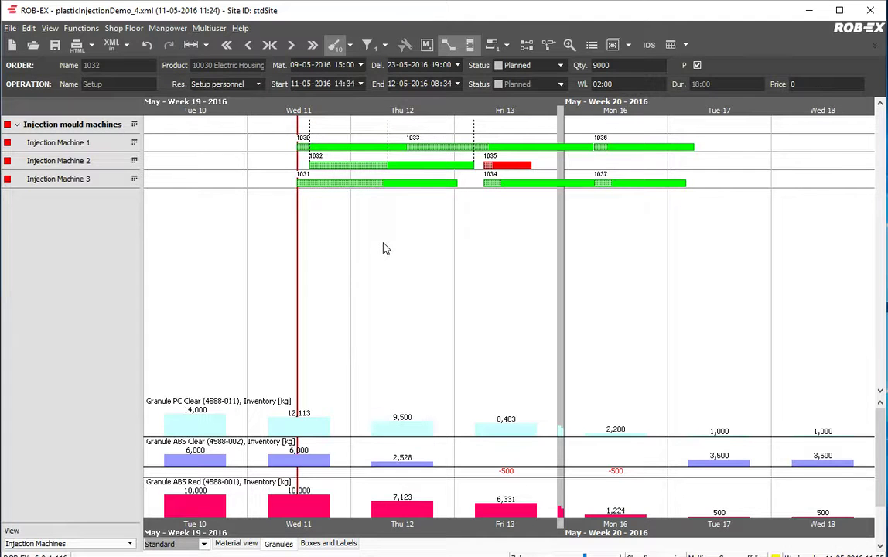
click(367, 146)
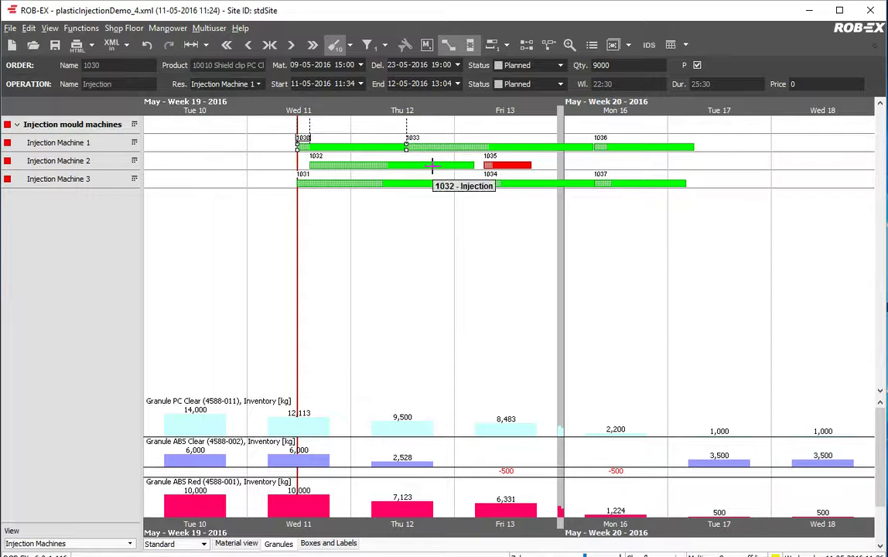
Step: Move order 1035's injection operation on Injection Machine 2 to start at about 07:46 on Tue 17
click(505, 164)
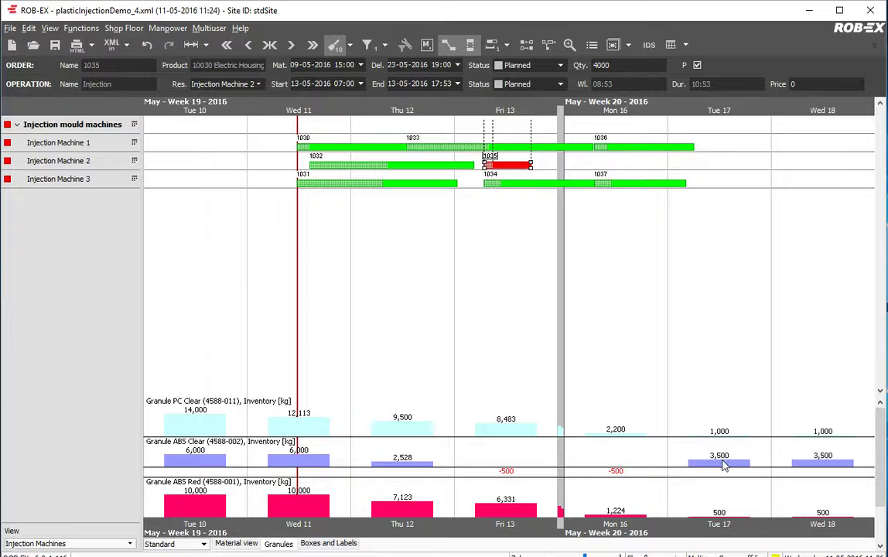
drag(505, 164, 727, 173)
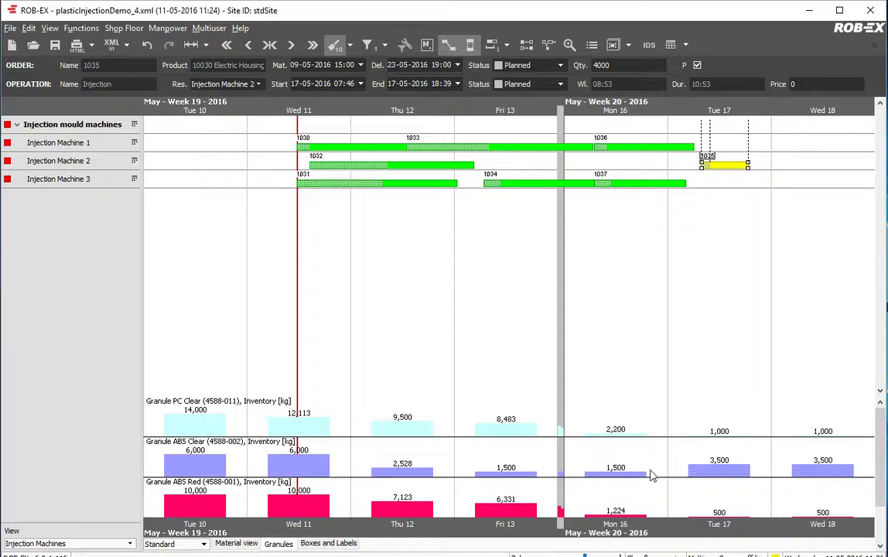
Step: In Granule ABS Clear's inventory transactions, set the 4,000 kg purchase dated 17-05-2016 to Received and close the list
right_click(719, 469)
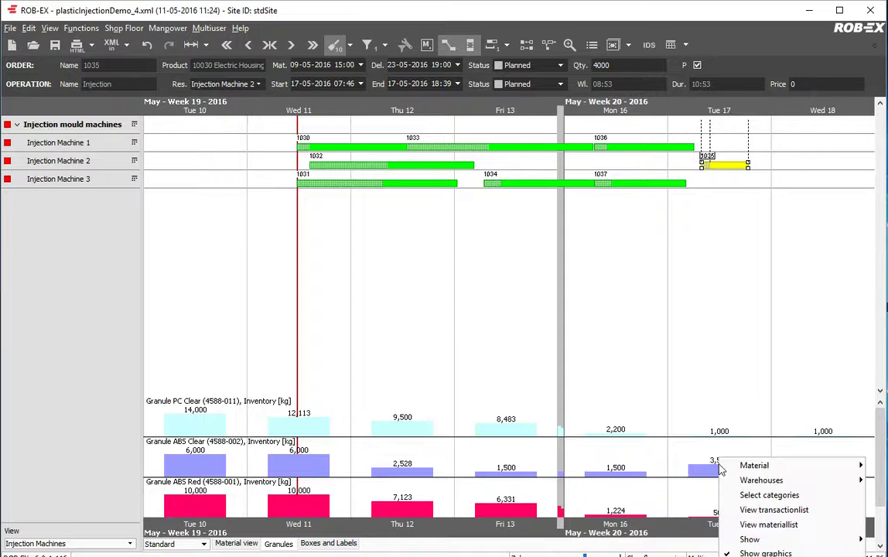
click(745, 509)
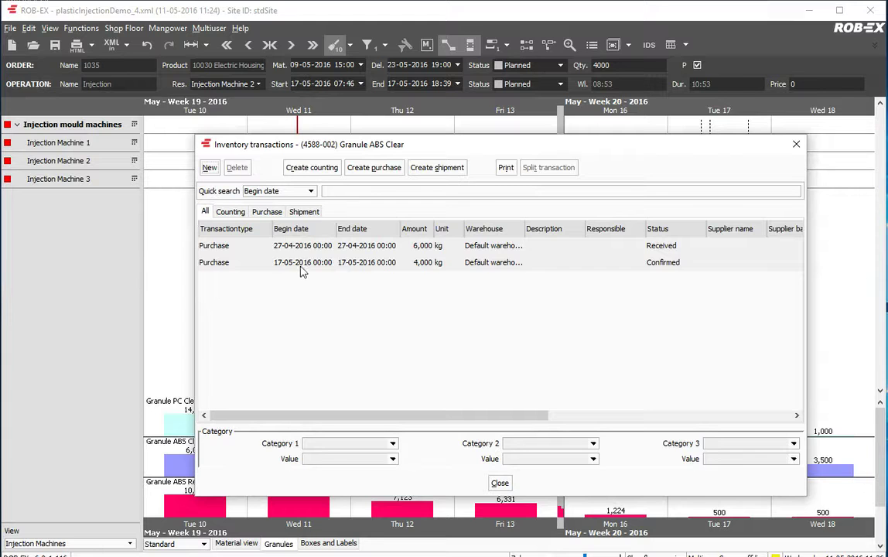
click(290, 263)
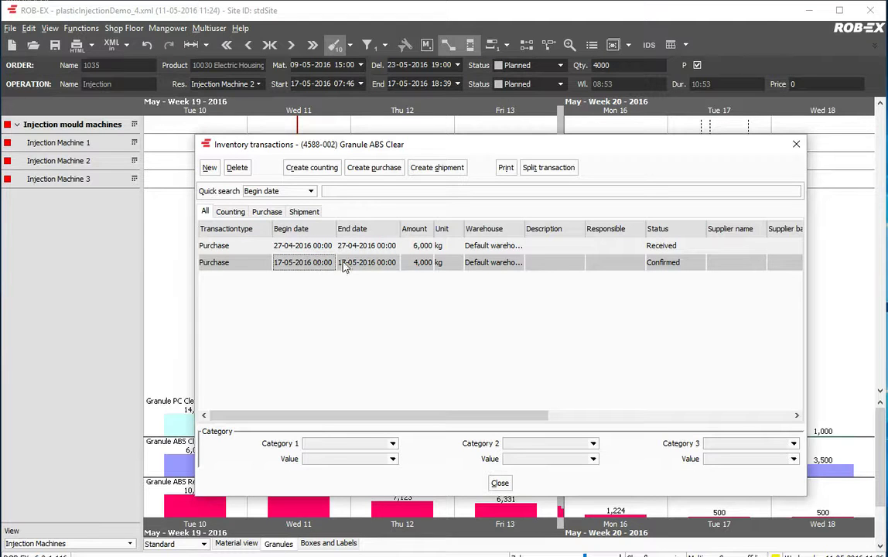
drag(533, 144, 312, 133)
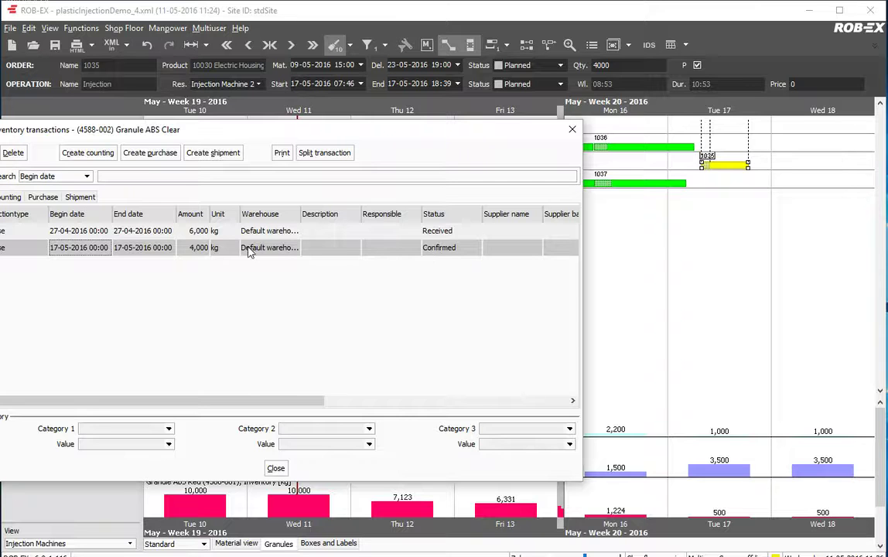
click(448, 249)
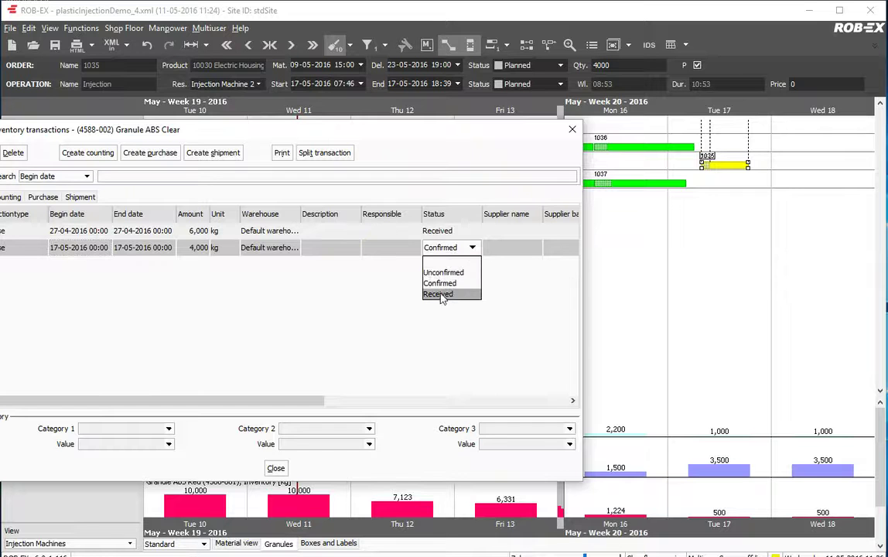
click(437, 294)
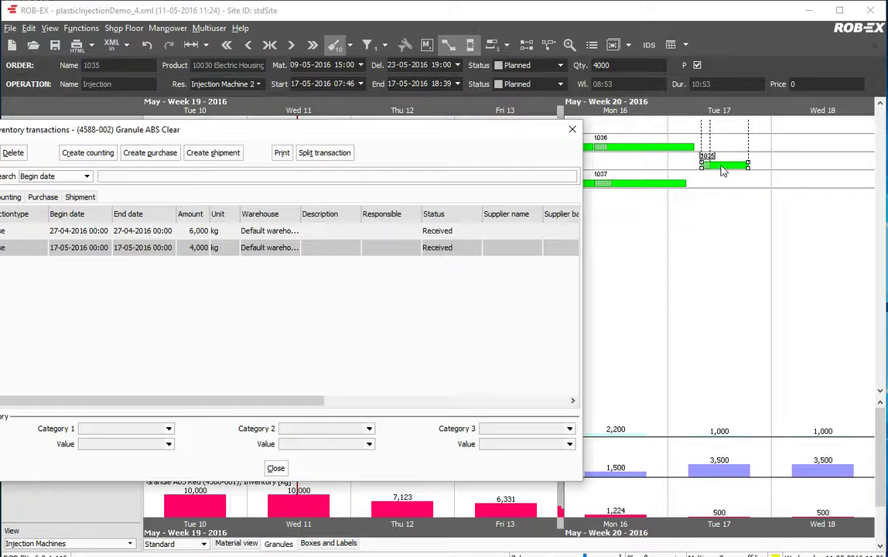
click(572, 130)
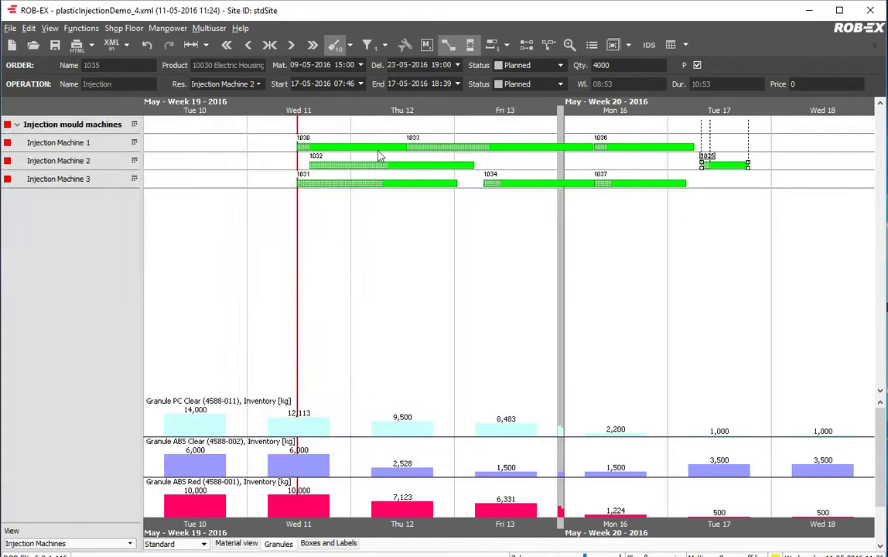
Step: Colour the operations by operation status and set orders 1030 to 1034 to Released
click(350, 45)
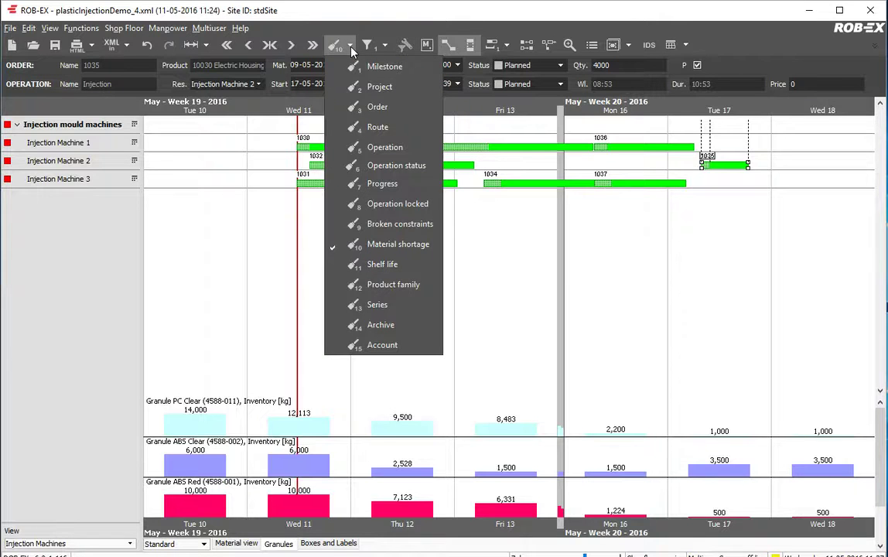
click(396, 166)
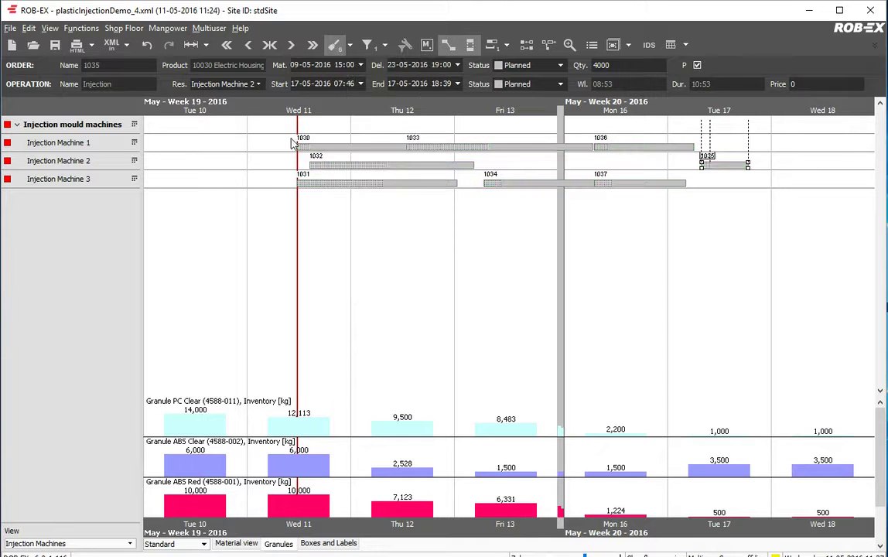
drag(293, 123, 613, 199)
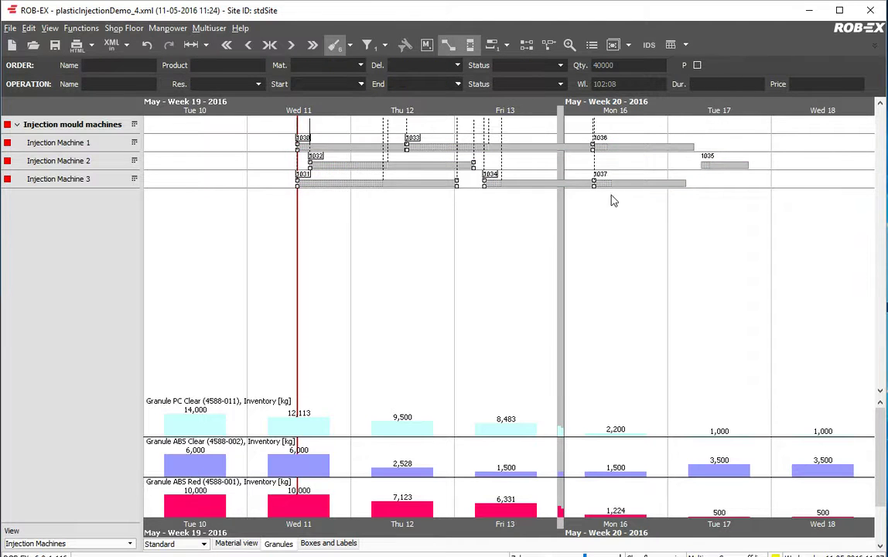
click(534, 65)
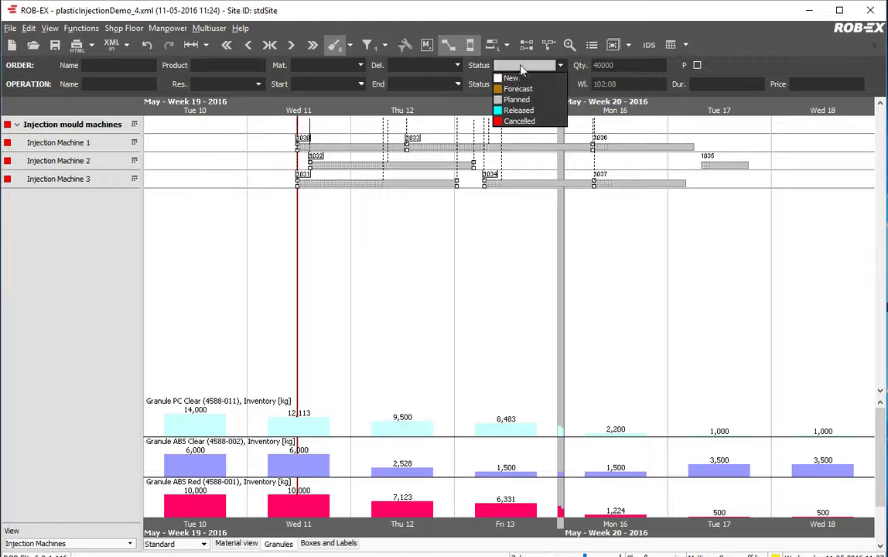
click(522, 113)
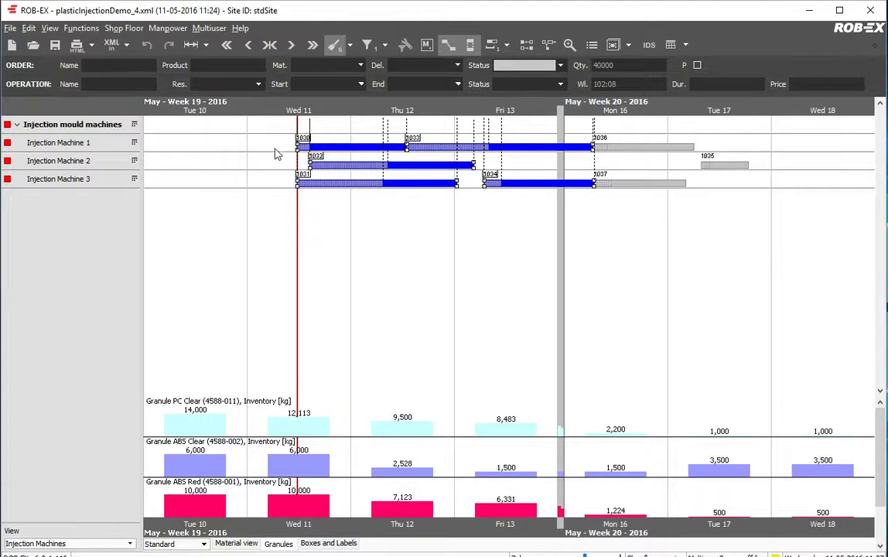
Step: Switch to the ROB-EX web client in the browser, log in with the prefilled credentials, and review the Injection Machine 1 and 2 operation lists
click(335, 146)
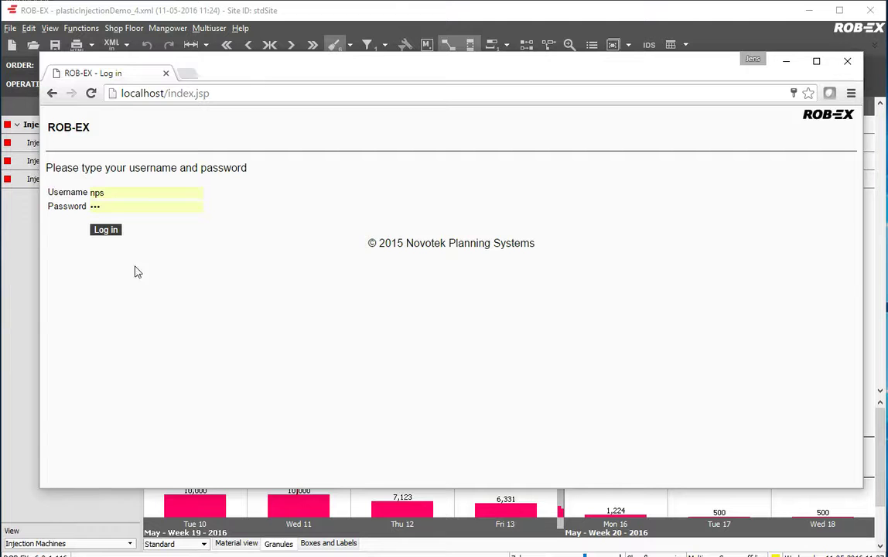
click(107, 230)
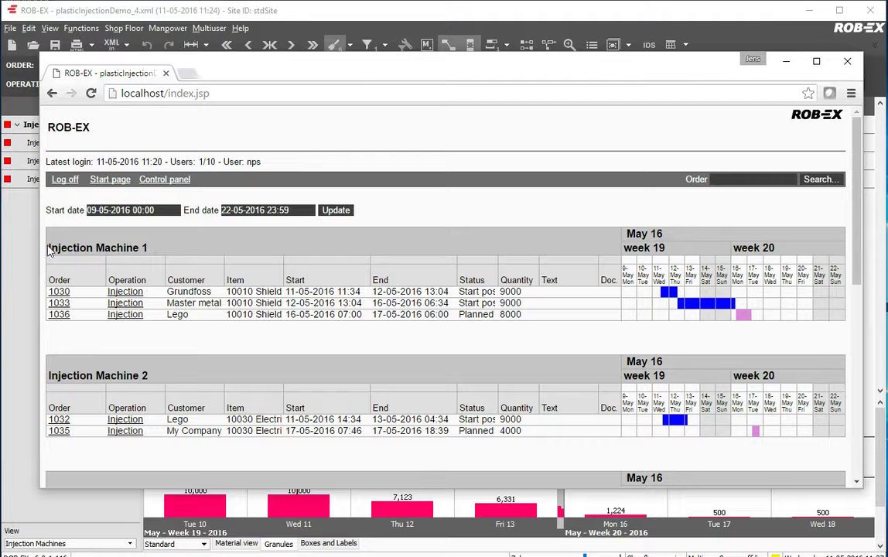
drag(47, 248, 157, 255)
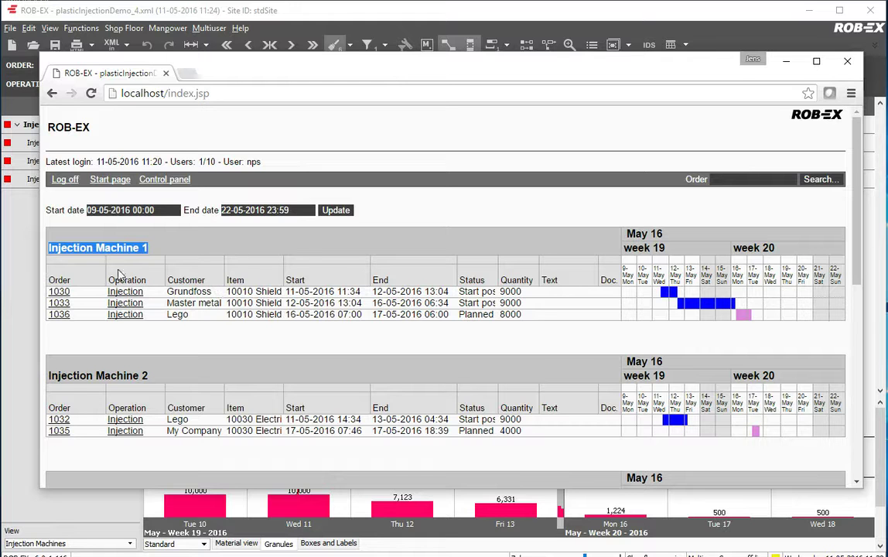
drag(51, 375, 136, 379)
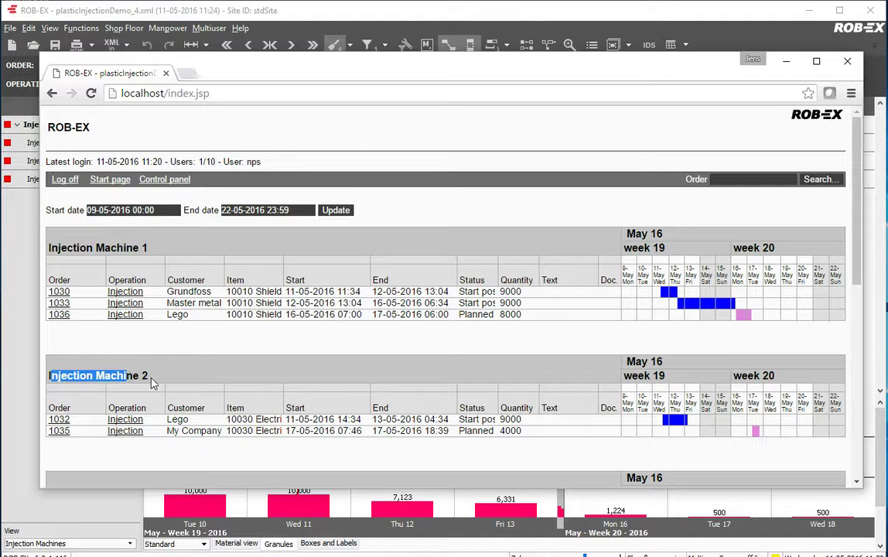
click(136, 379)
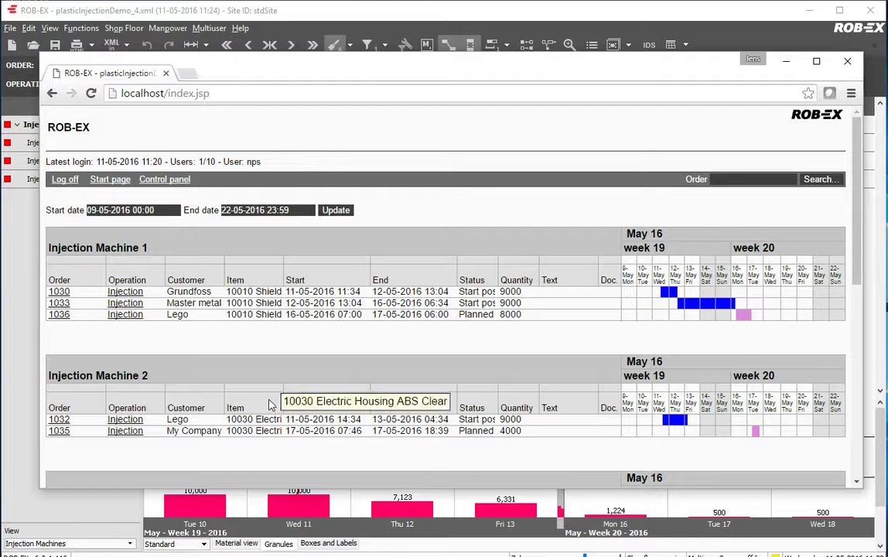
Step: Open order 1030's injection operation on Injection Machine 1, set its status to Started, and report a finished quantity of 1000
click(123, 296)
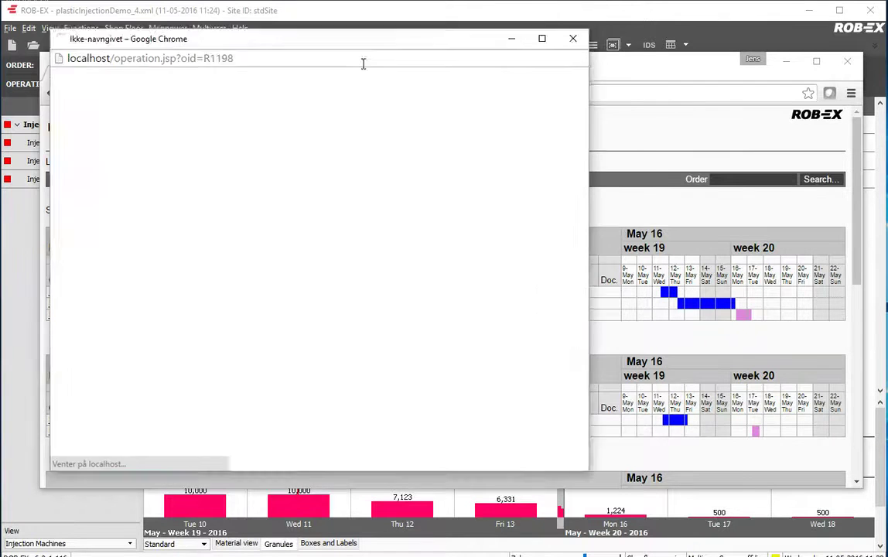
click(209, 225)
click(193, 248)
click(174, 361)
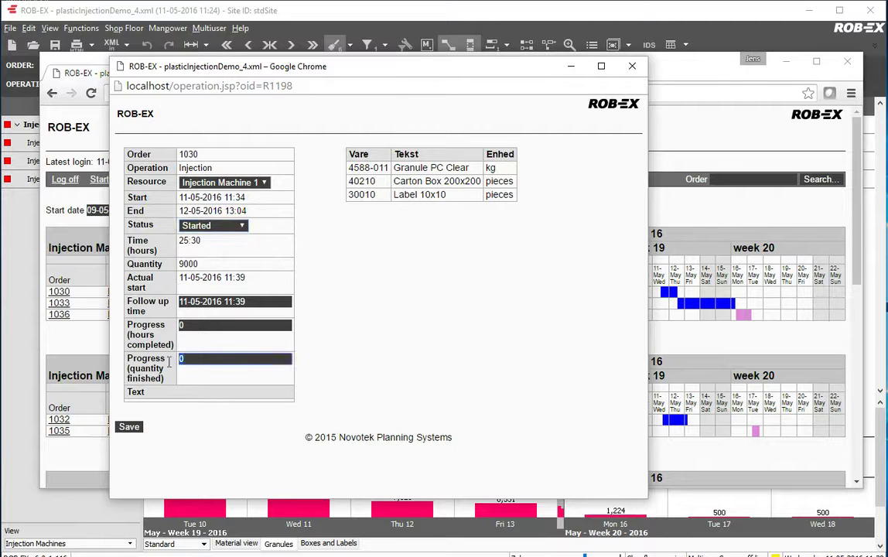
text(1000)
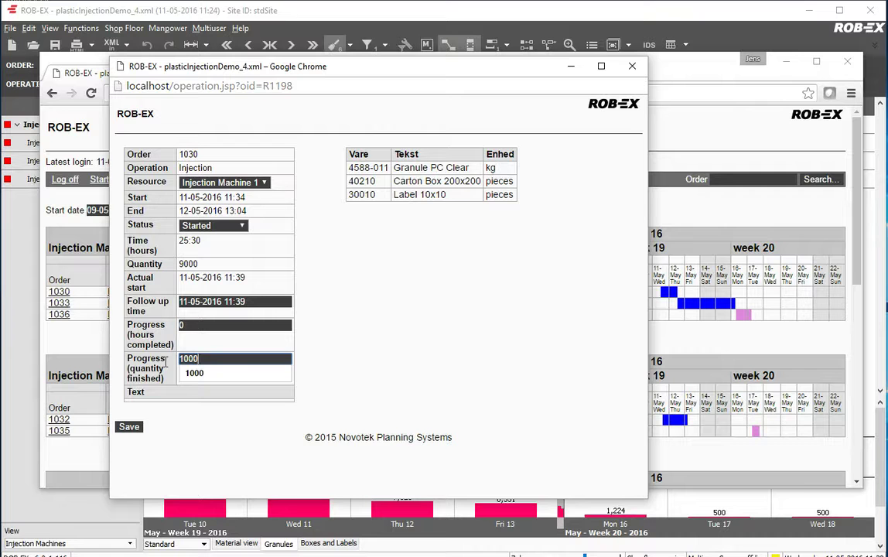
key(Return)
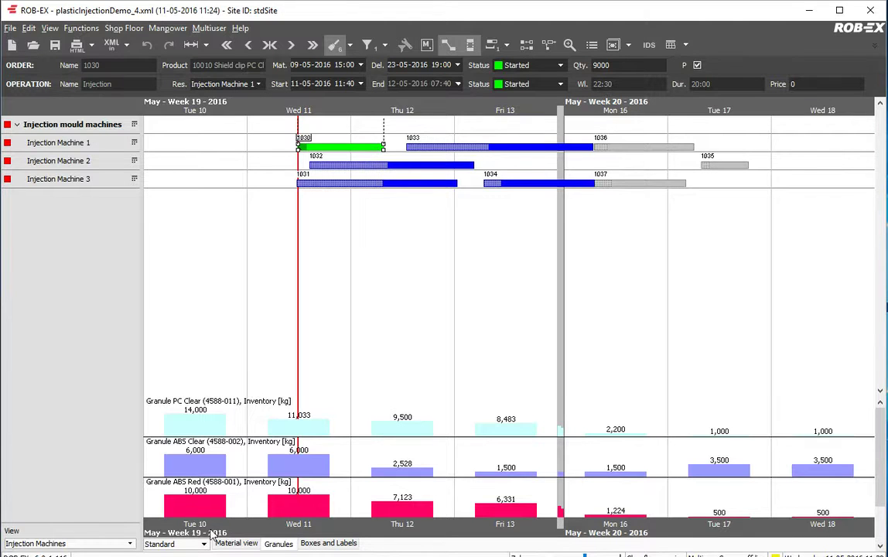
Step: Return to the desktop schedule, show the Material view workload graph, and reschedule the operations to close the gaps on Injection Machines 1 and 2
click(236, 543)
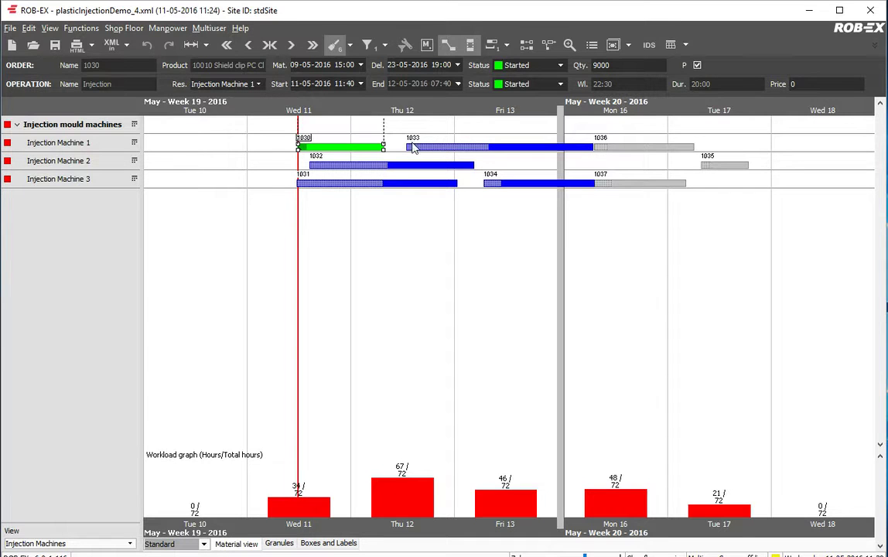
click(671, 45)
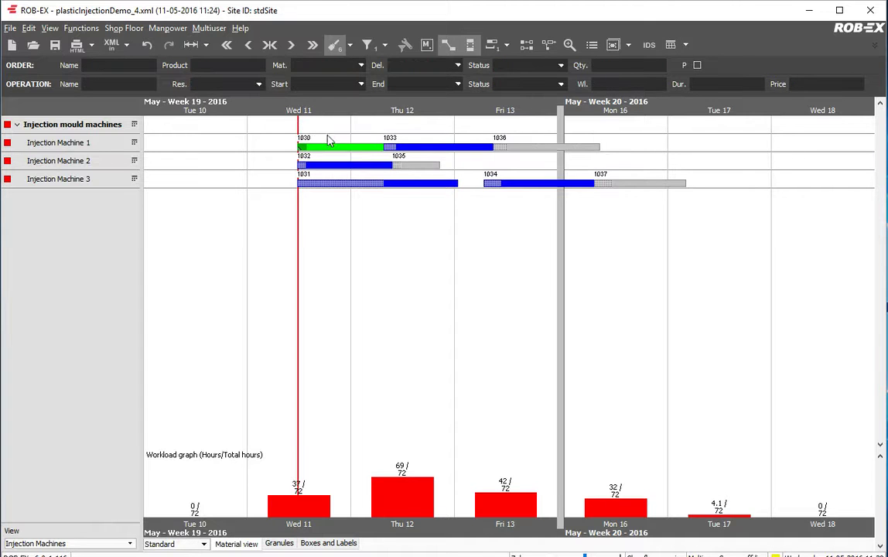